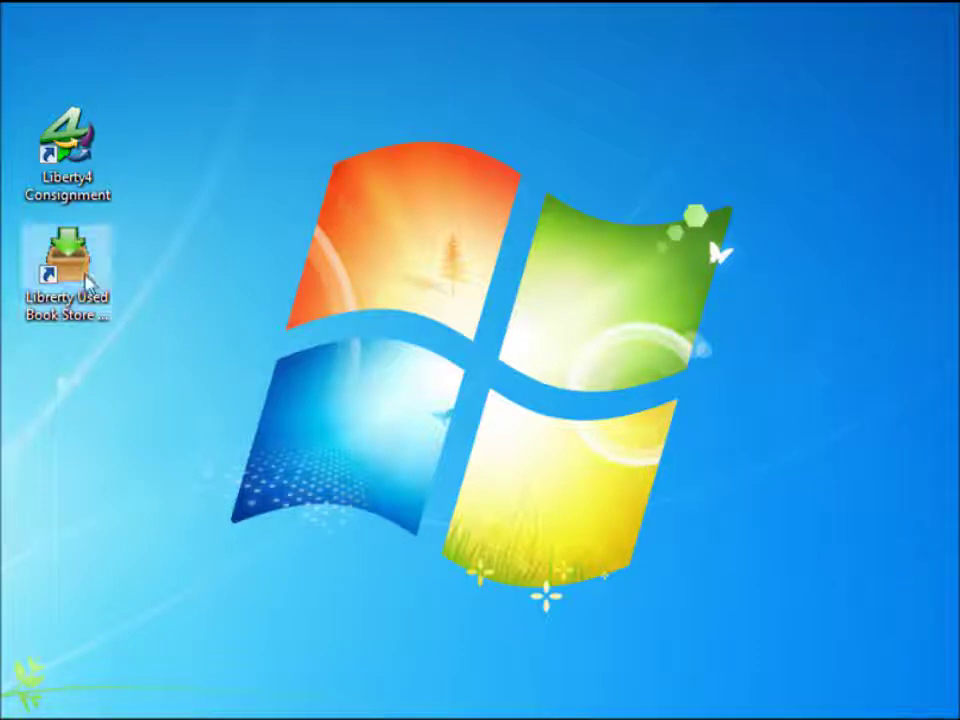
- Launch the Liberty used book store program and log in with the user name and account password
{"action": "double_click", "coordinate": [87, 283]}
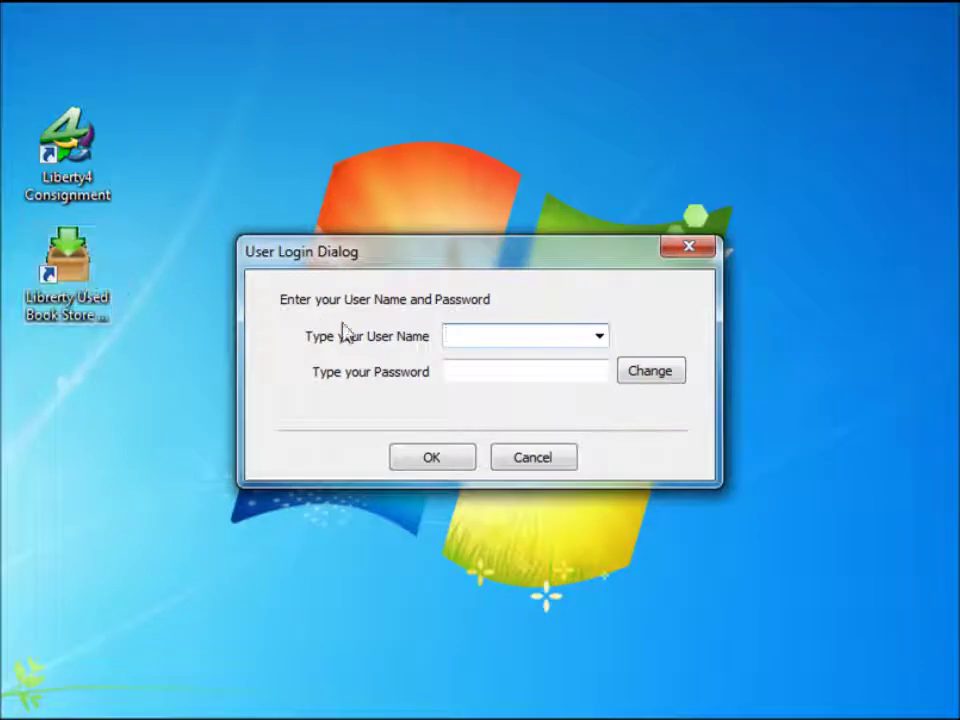
{"action": "left_click", "coordinate": [489, 341]}
{"action": "type", "text": "rwd"}
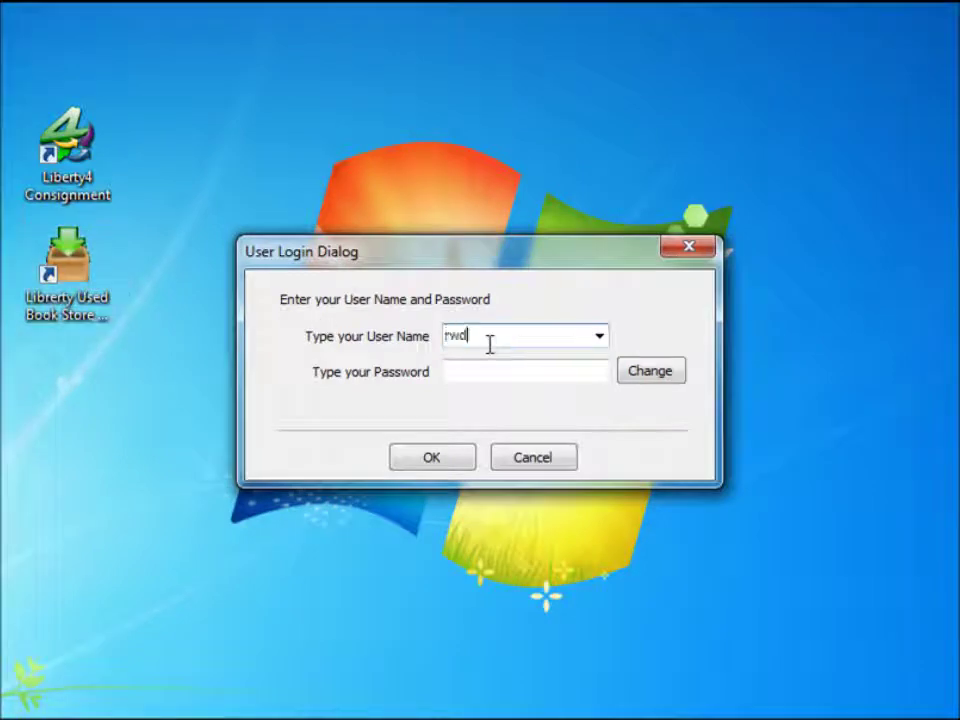
{"action": "left_click", "coordinate": [476, 373]}
{"action": "type", "text": "***"}
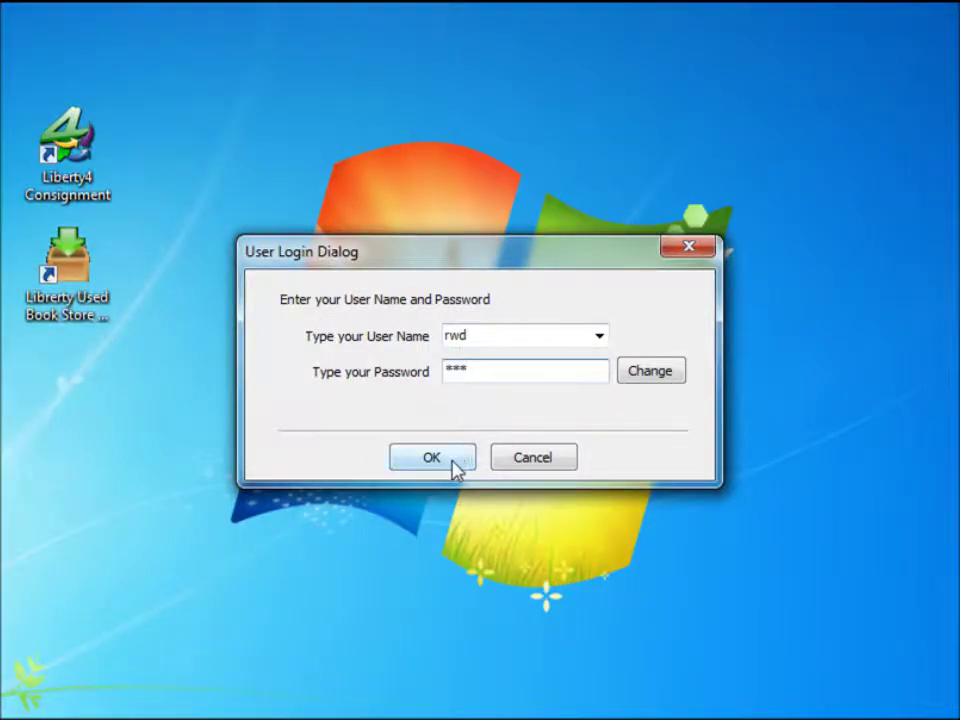
{"action": "left_click", "coordinate": [452, 461]}
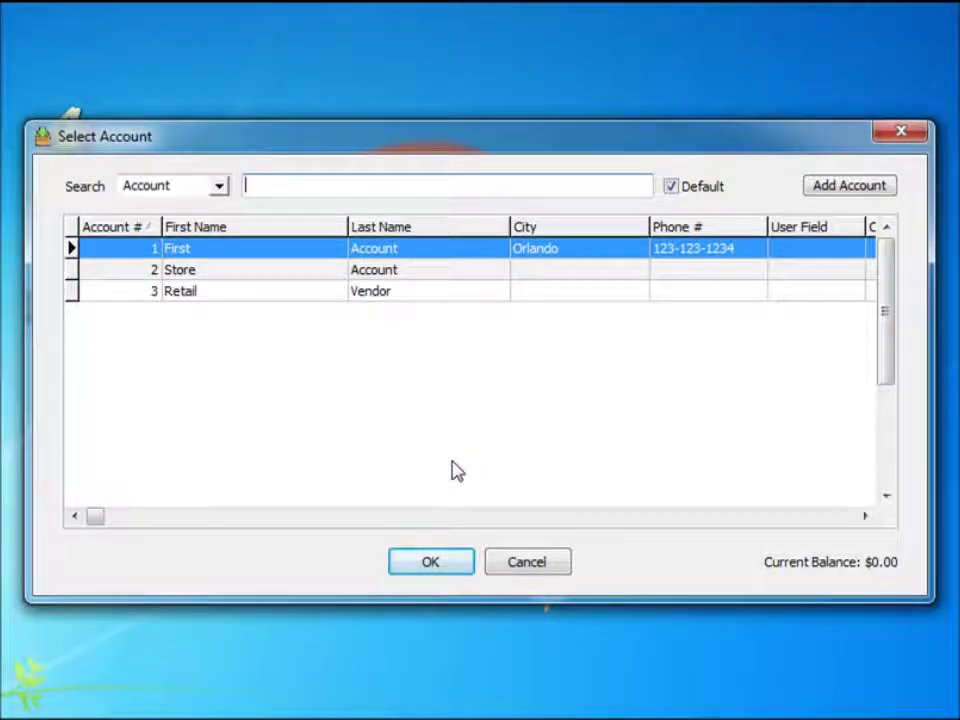
- Select the Retail Vendor account as the client for the book intake
{"action": "left_click", "coordinate": [203, 298]}
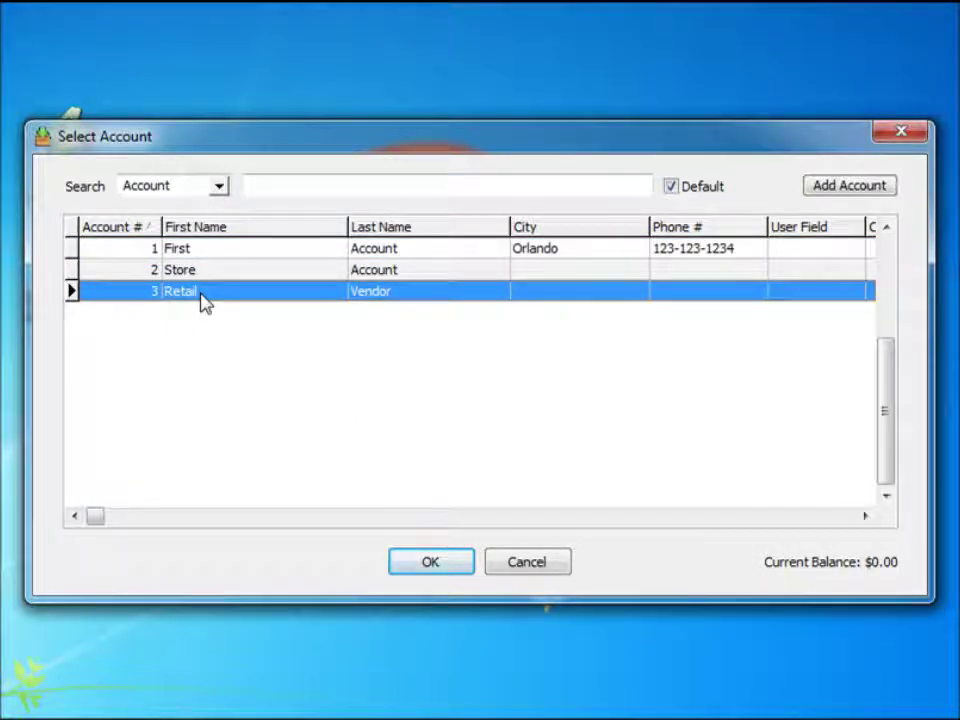
{"action": "left_click", "coordinate": [220, 186]}
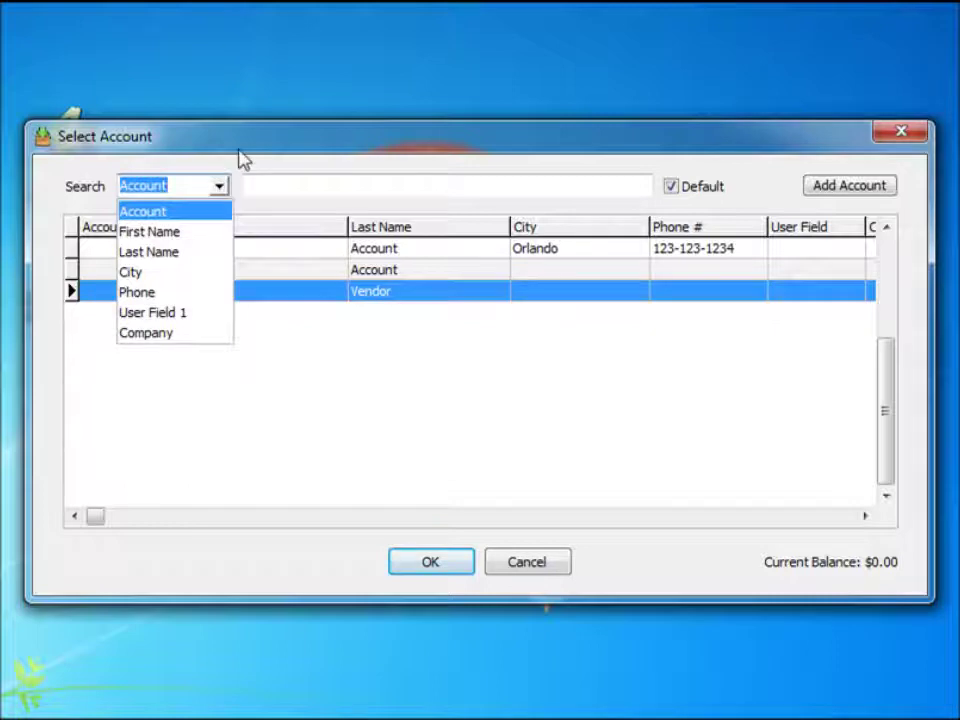
{"action": "left_click", "coordinate": [245, 158]}
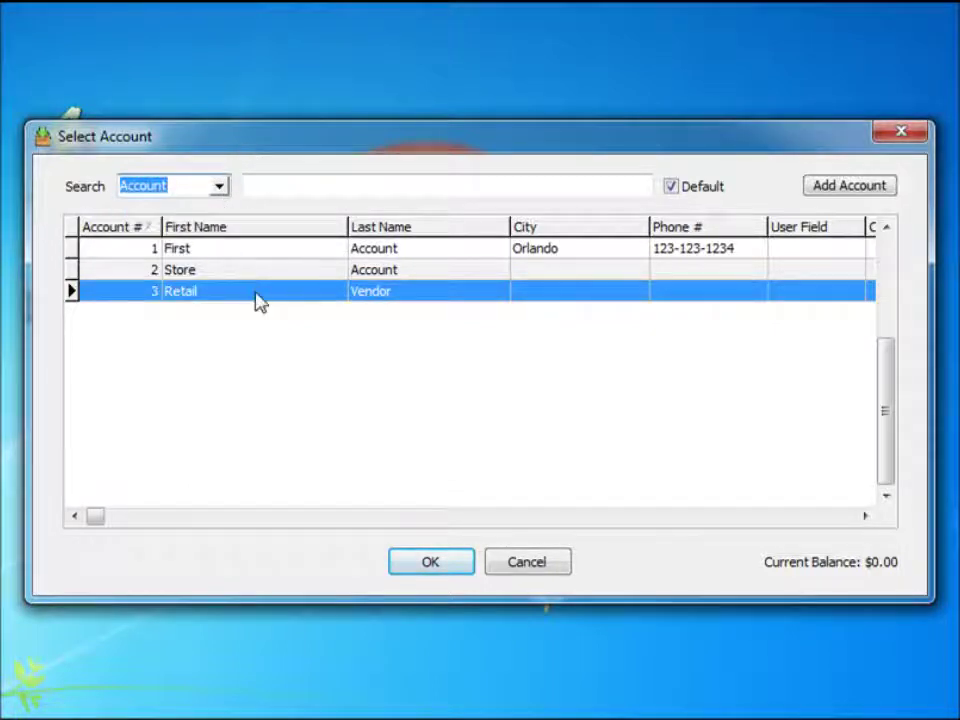
{"action": "left_click", "coordinate": [428, 563]}
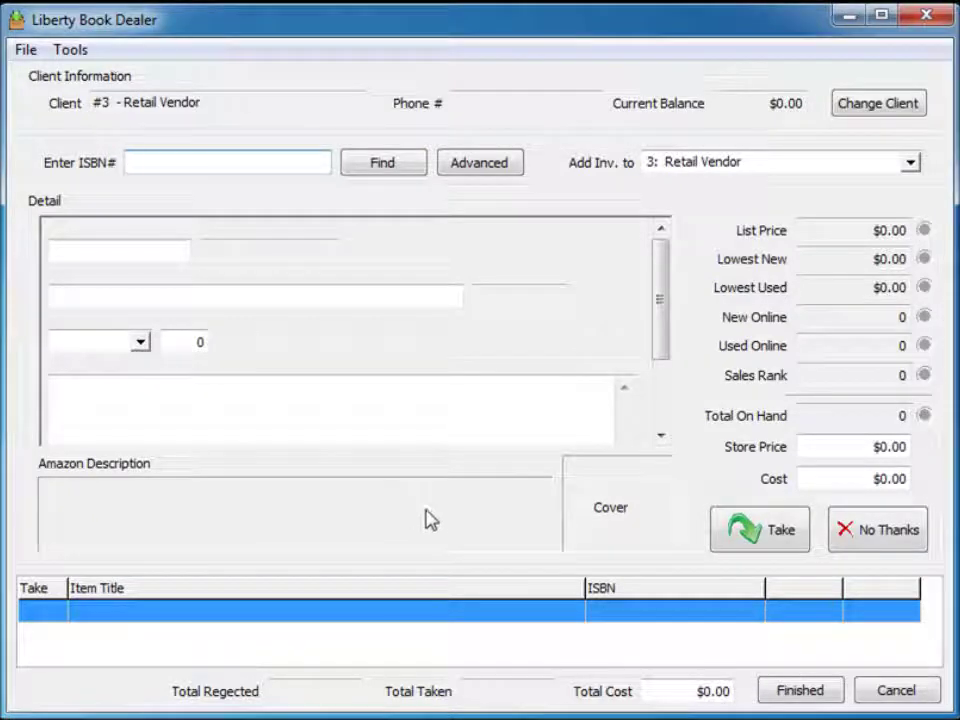
{"action": "left_click", "coordinate": [253, 161]}
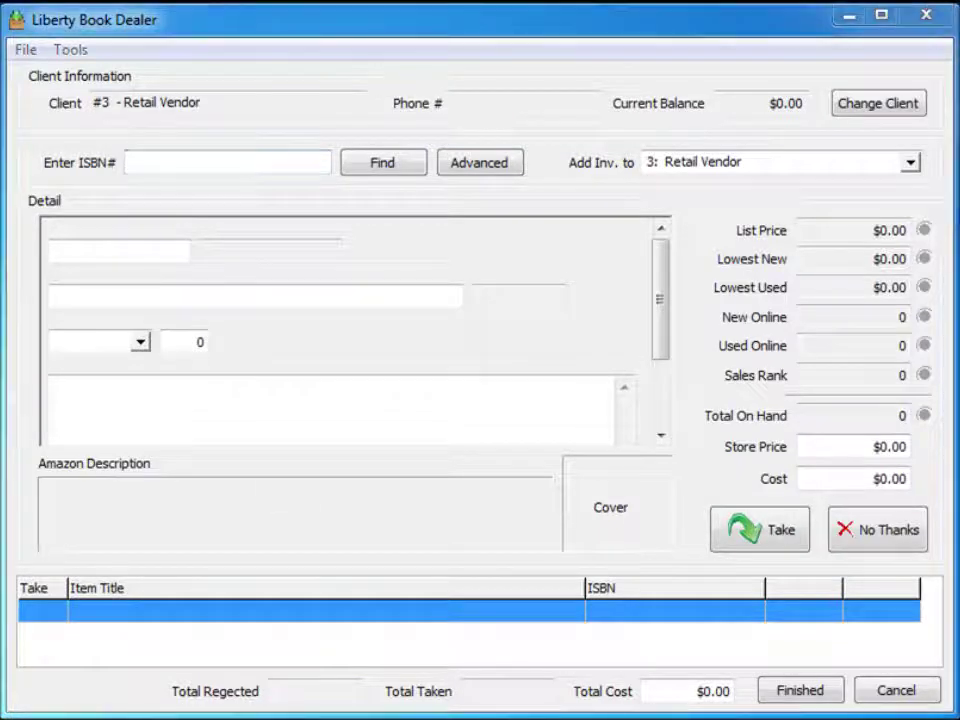
{"action": "left_click", "coordinate": [253, 157]}
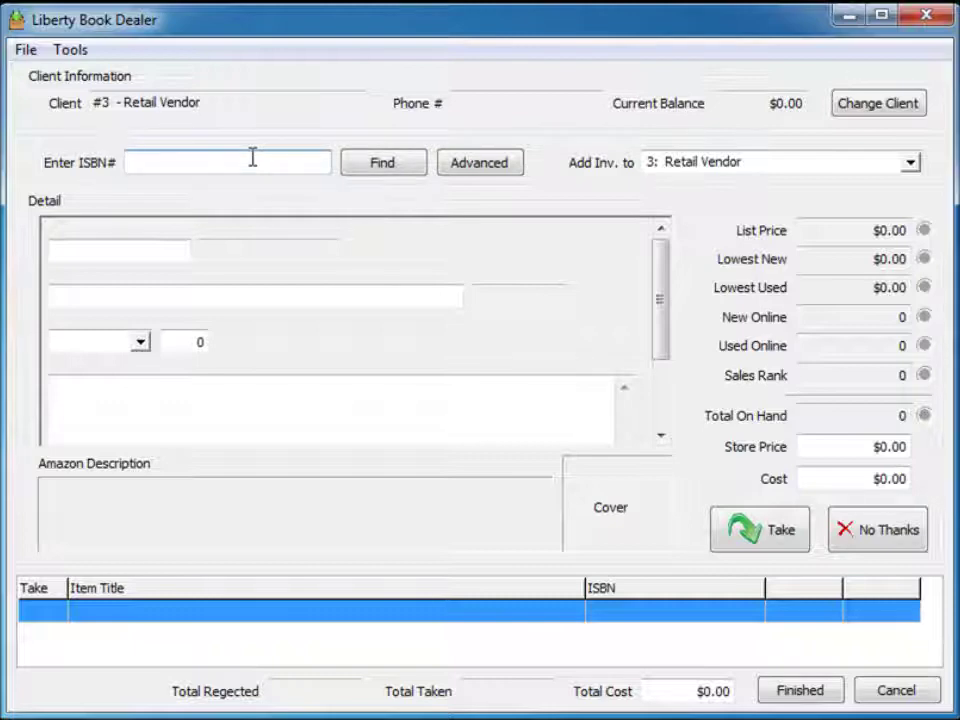
{"action": "type", "text": "9780672314100"}
{"action": "key", "text": "Return"}
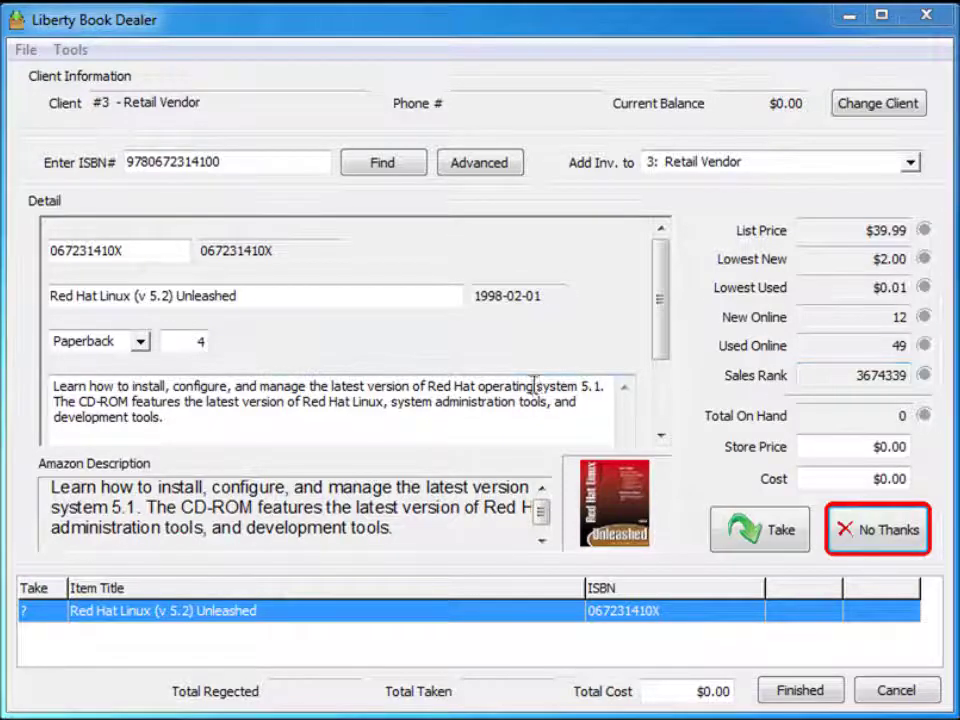
{"action": "left_click", "coordinate": [663, 363]}
{"action": "left_click_drag", "start_coordinate": [667, 365], "coordinate": [664, 422]}
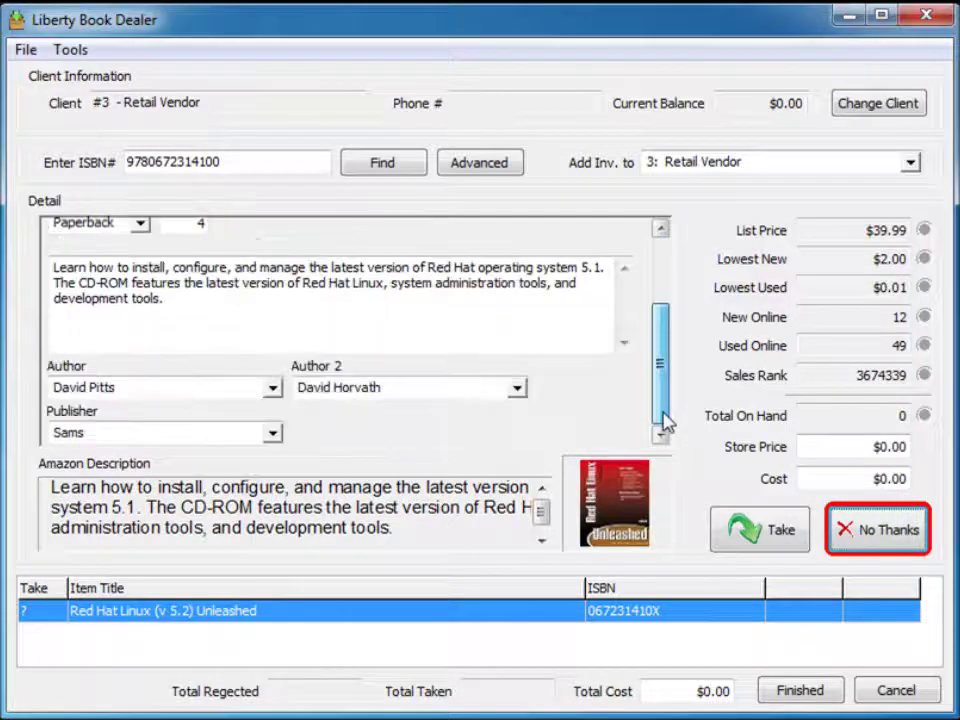
- Set the Red Hat Linux book's store price to $10 and accept it into inventory
{"action": "left_click", "coordinate": [884, 447]}
{"action": "type", "text": "10"}
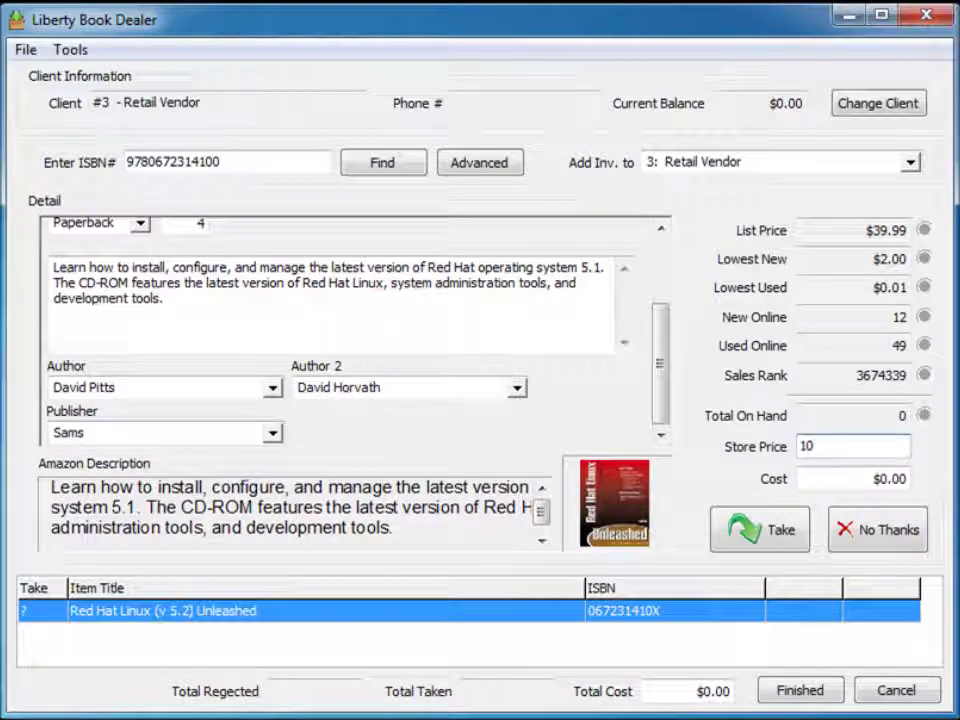
{"action": "left_click", "coordinate": [852, 481]}
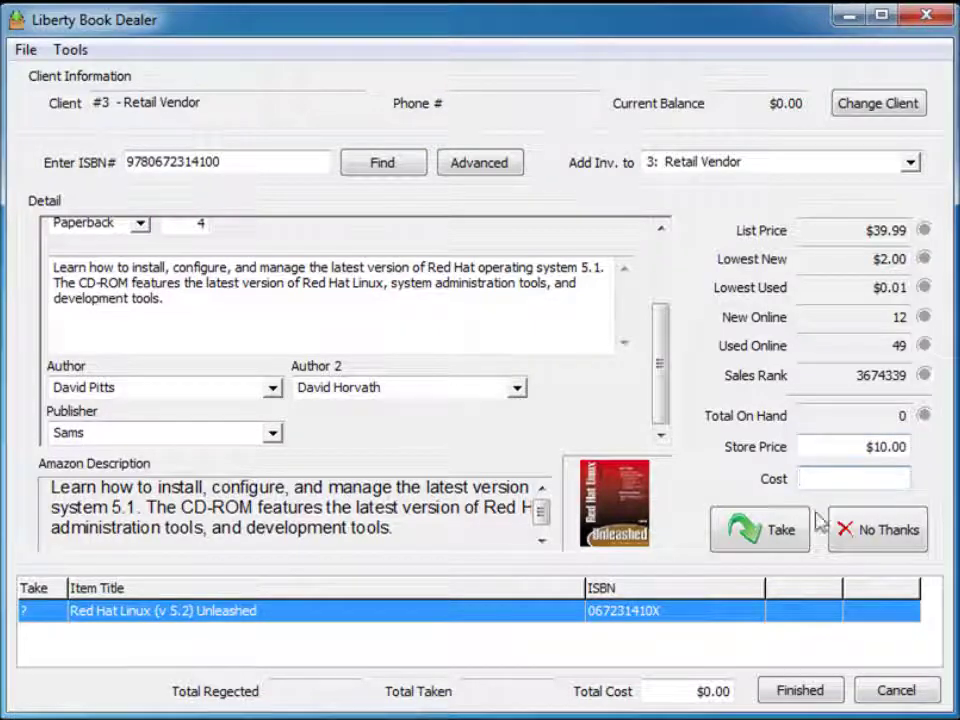
{"action": "left_click", "coordinate": [783, 542]}
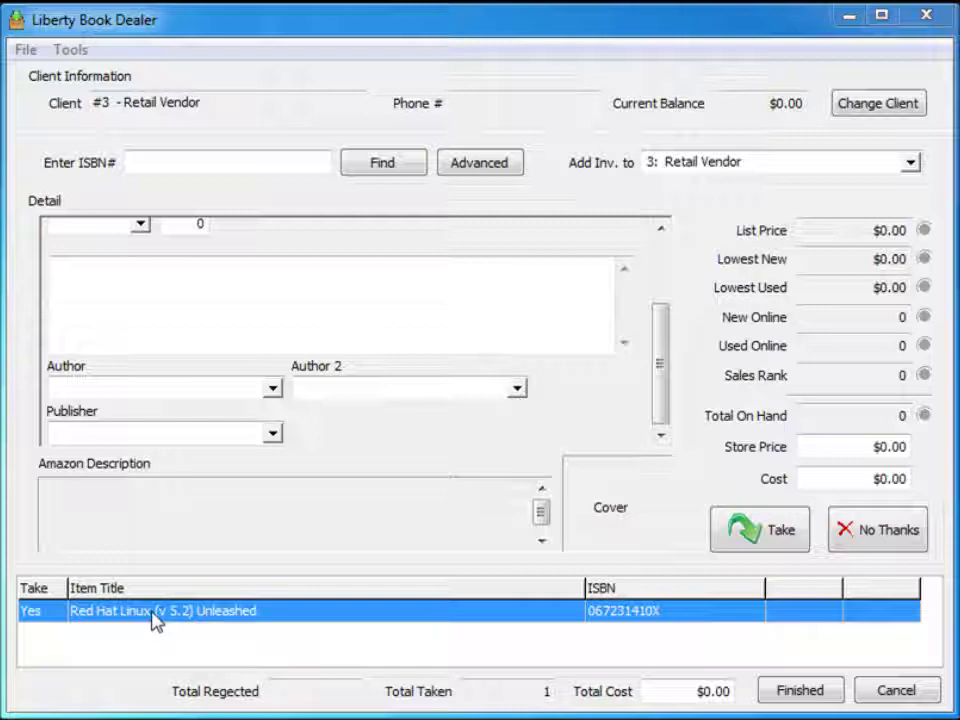
{"action": "left_click", "coordinate": [251, 166]}
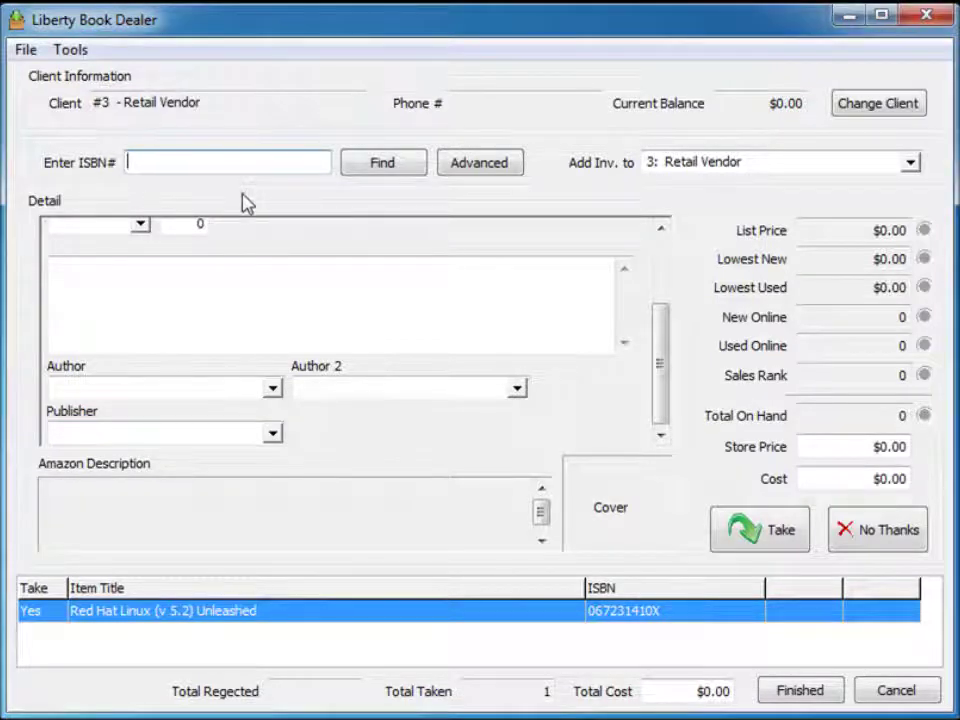
{"action": "type", "text": "9781568843223"}
{"action": "key", "text": "Return"}
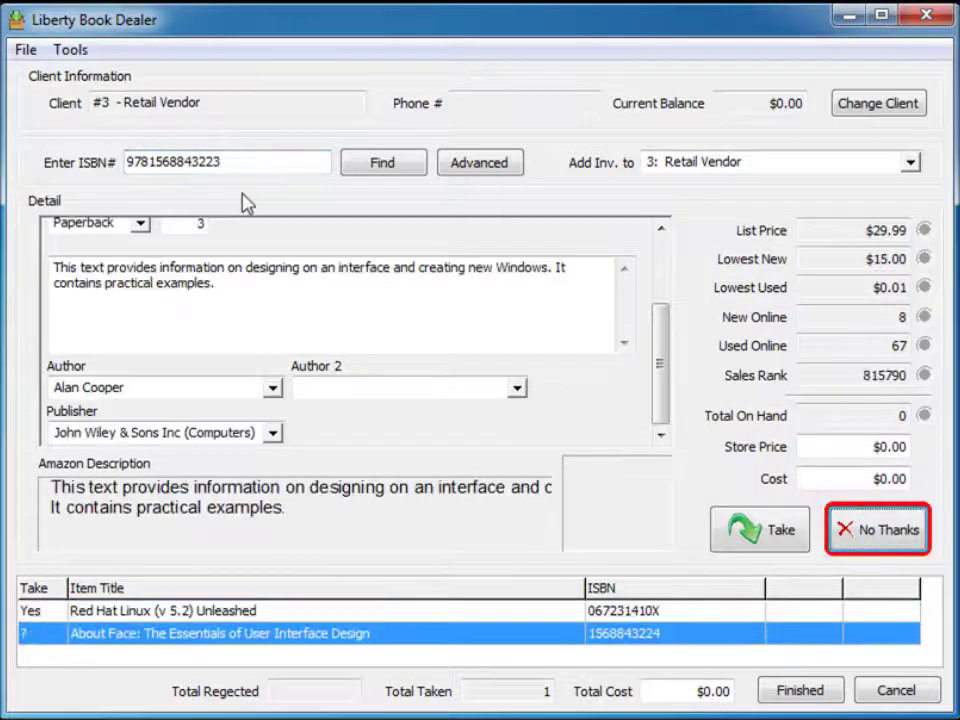
{"action": "left_click", "coordinate": [658, 266]}
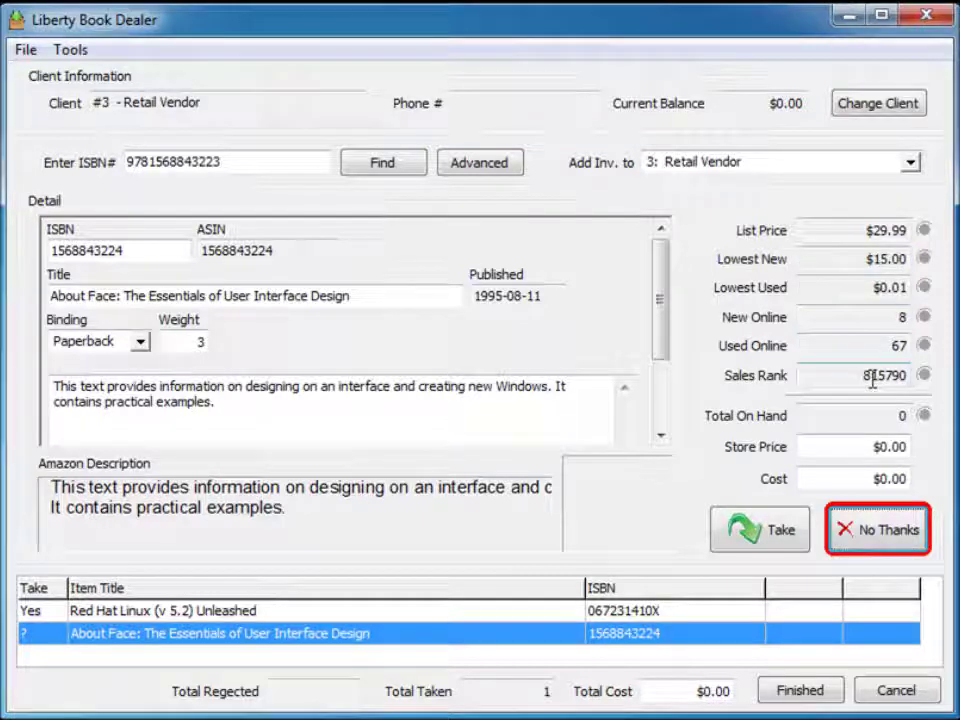
- Set the About Face book's store price to 10 and take it into inventory
{"action": "left_click", "coordinate": [866, 449]}
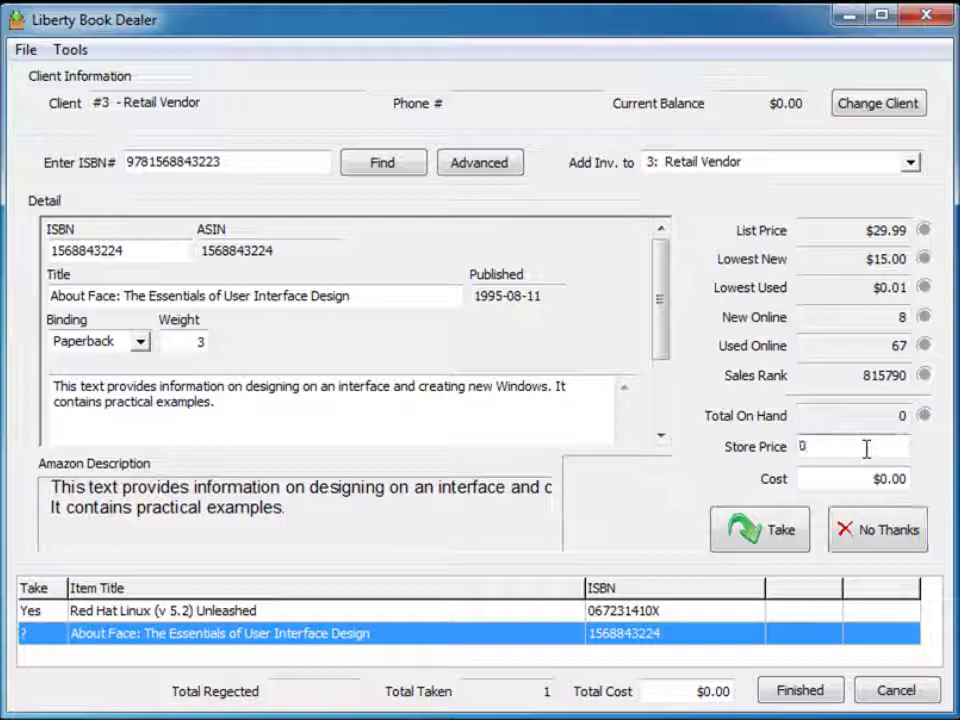
{"action": "double_click", "coordinate": [866, 449]}
{"action": "type", "text": "10"}
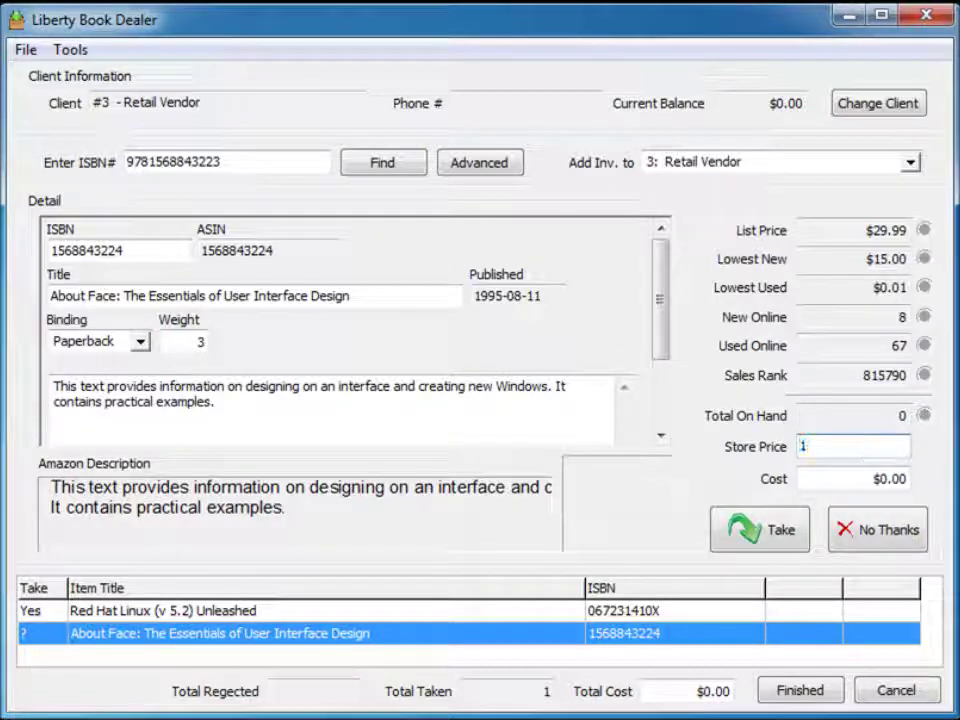
{"action": "left_click", "coordinate": [788, 536]}
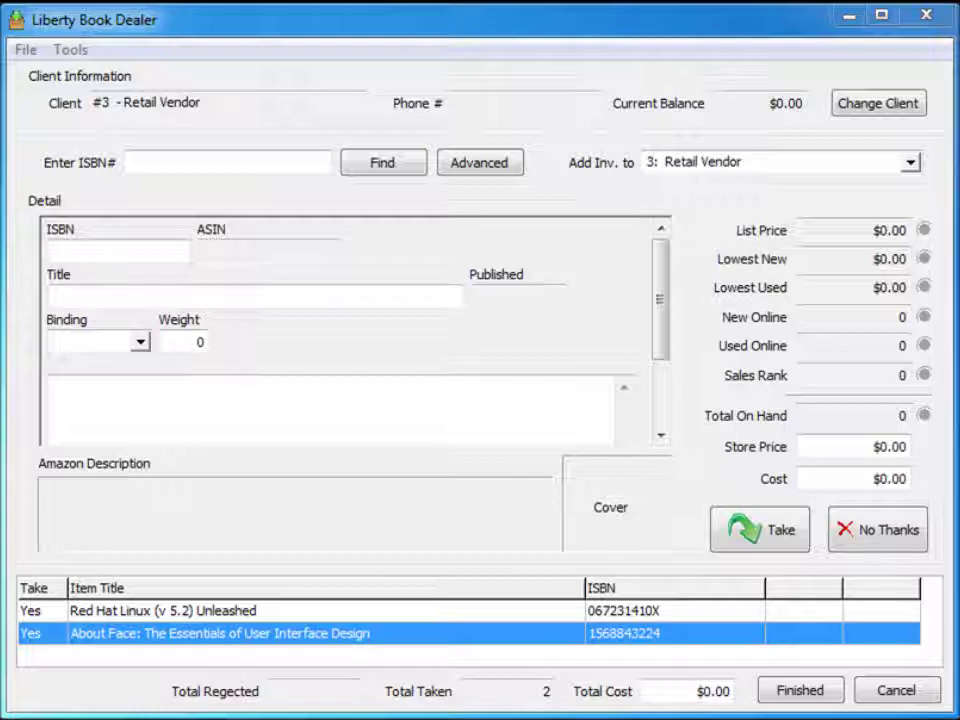
- In the program settings, set the default price to 25% and the default cost to 0% of the list price
{"action": "left_click", "coordinate": [72, 49]}
{"action": "left_click", "coordinate": [90, 76]}
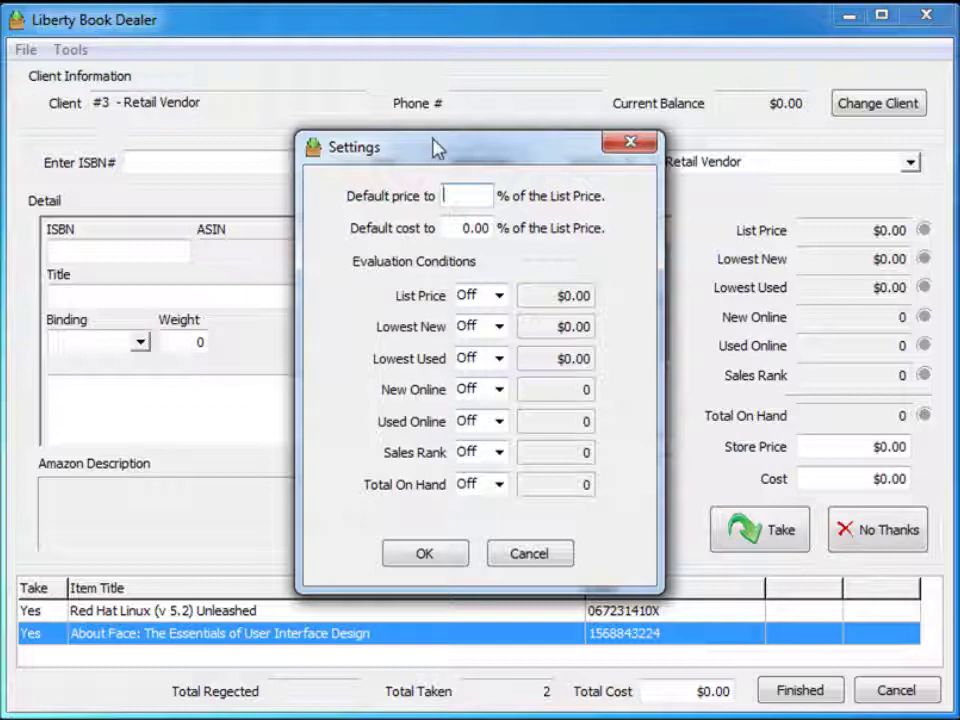
{"action": "left_click_drag", "start_coordinate": [445, 158], "coordinate": [446, 145]}
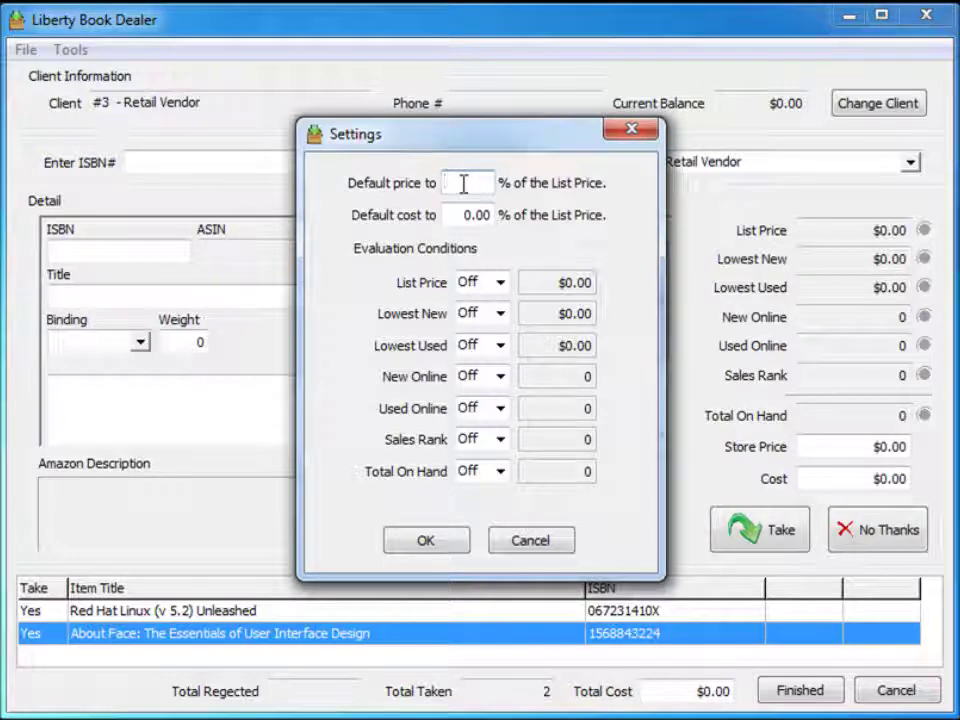
{"action": "type", "text": "25"}
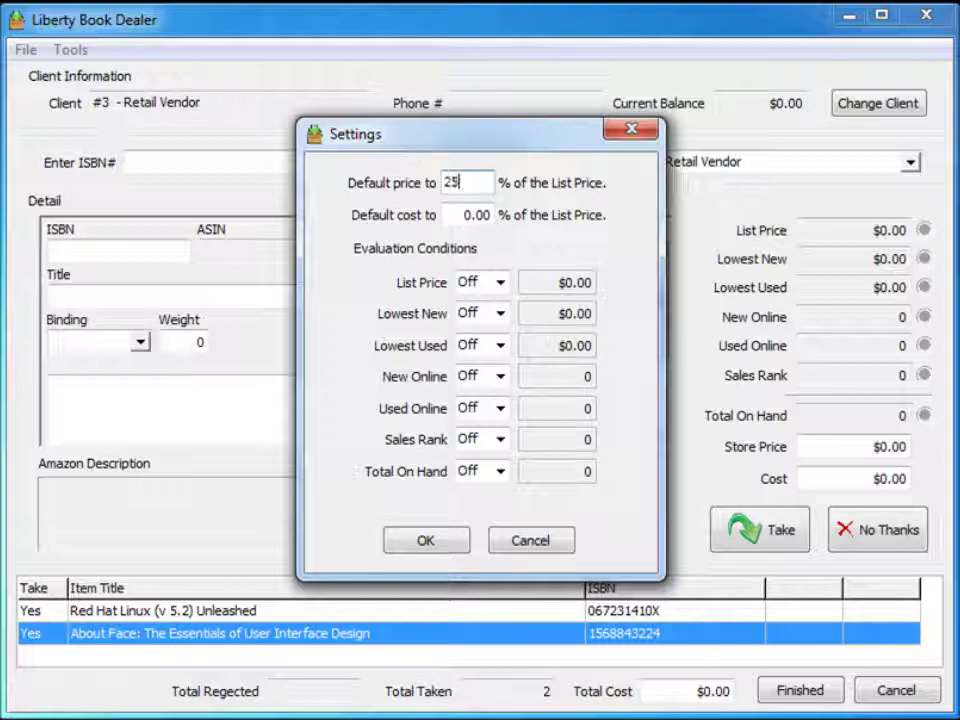
{"action": "left_click", "coordinate": [450, 214]}
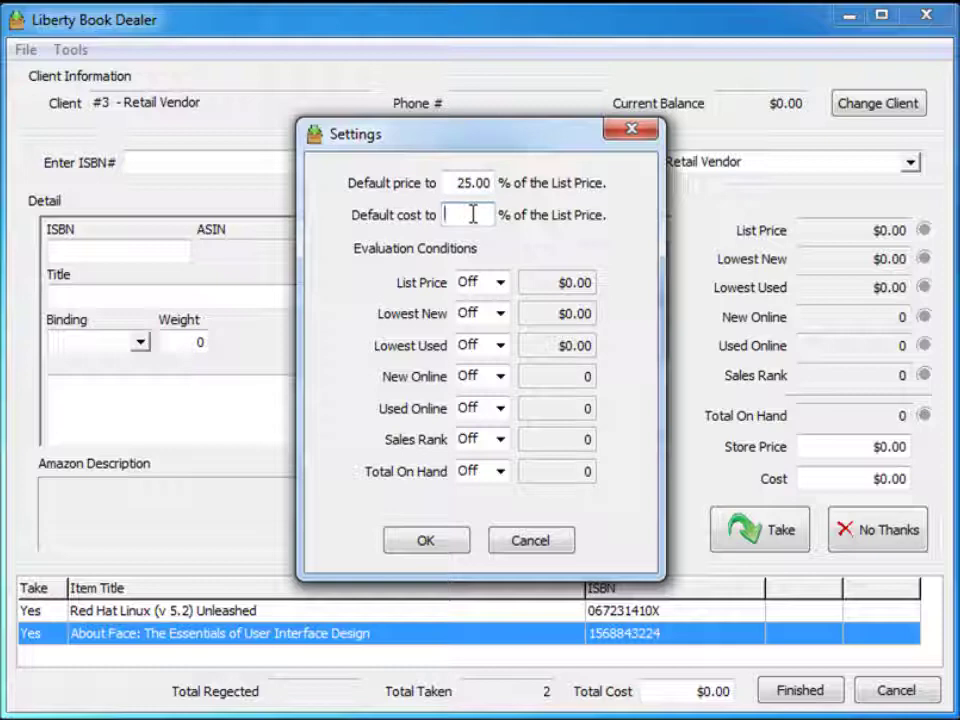
{"action": "type", "text": "0"}
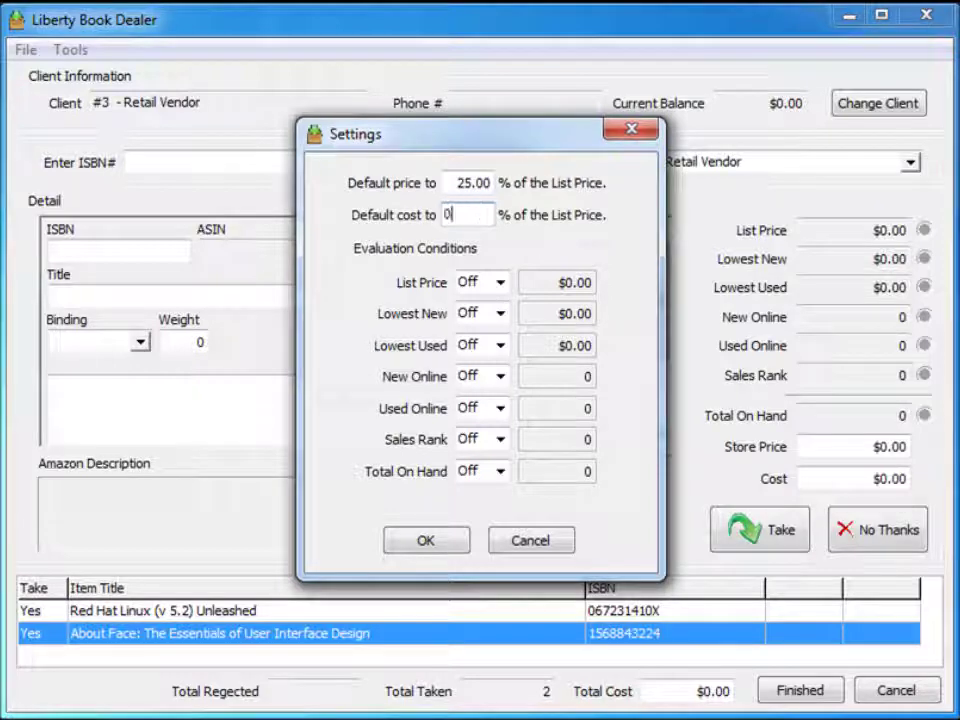
- Try 10% of the list price as the default cost and return it to 0%
{"action": "double_click", "coordinate": [459, 217]}
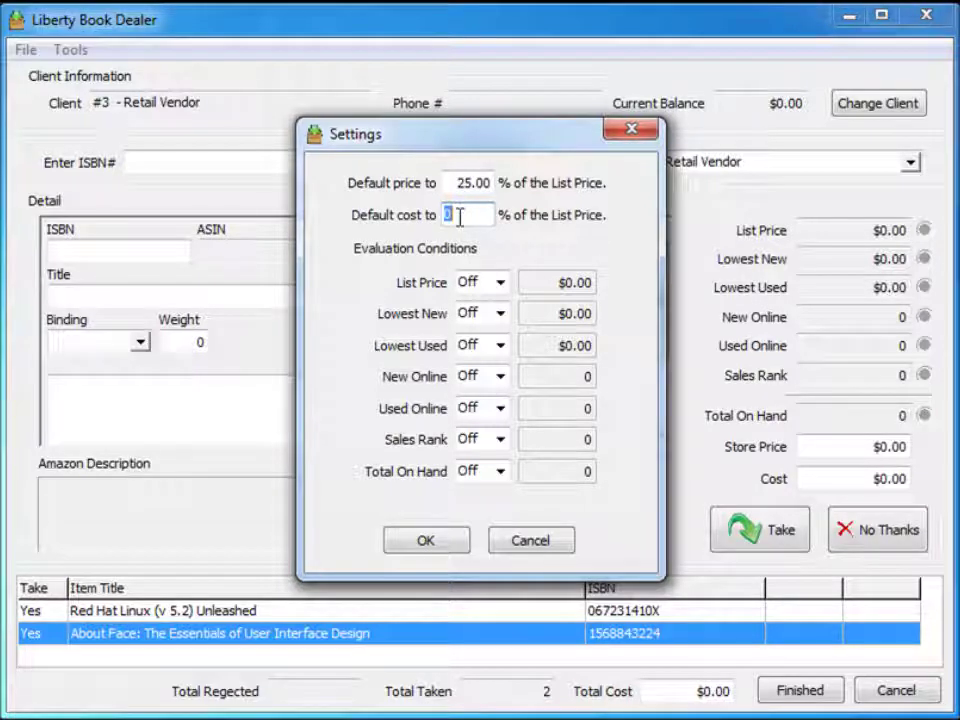
{"action": "type", "text": "10"}
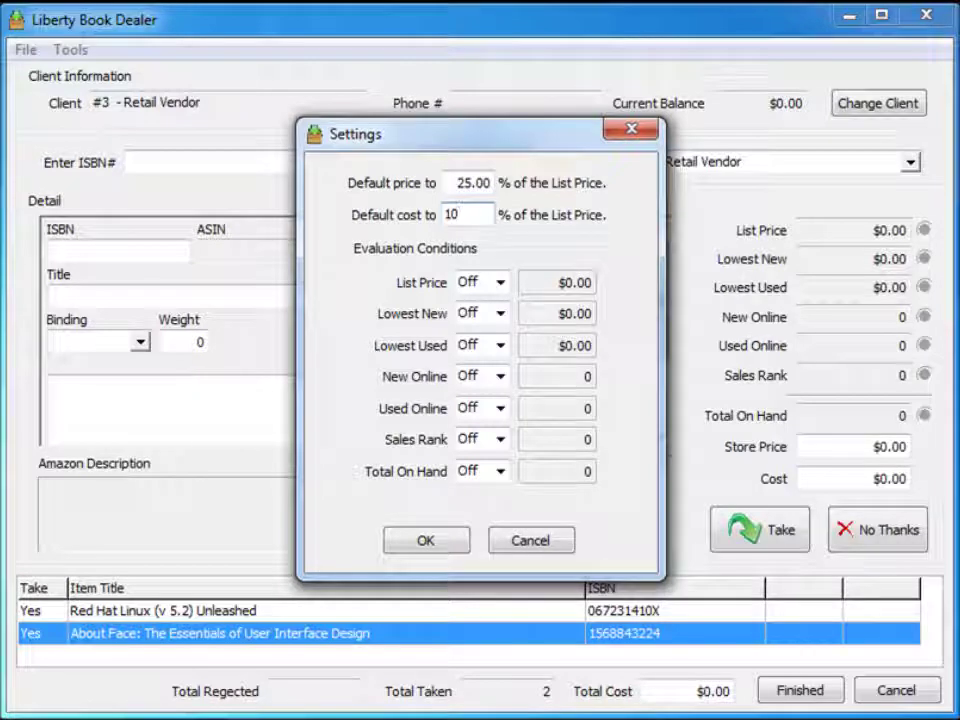
{"action": "key", "text": "BackSpace"}
{"action": "key", "text": "BackSpace"}
{"action": "type", "text": "0"}
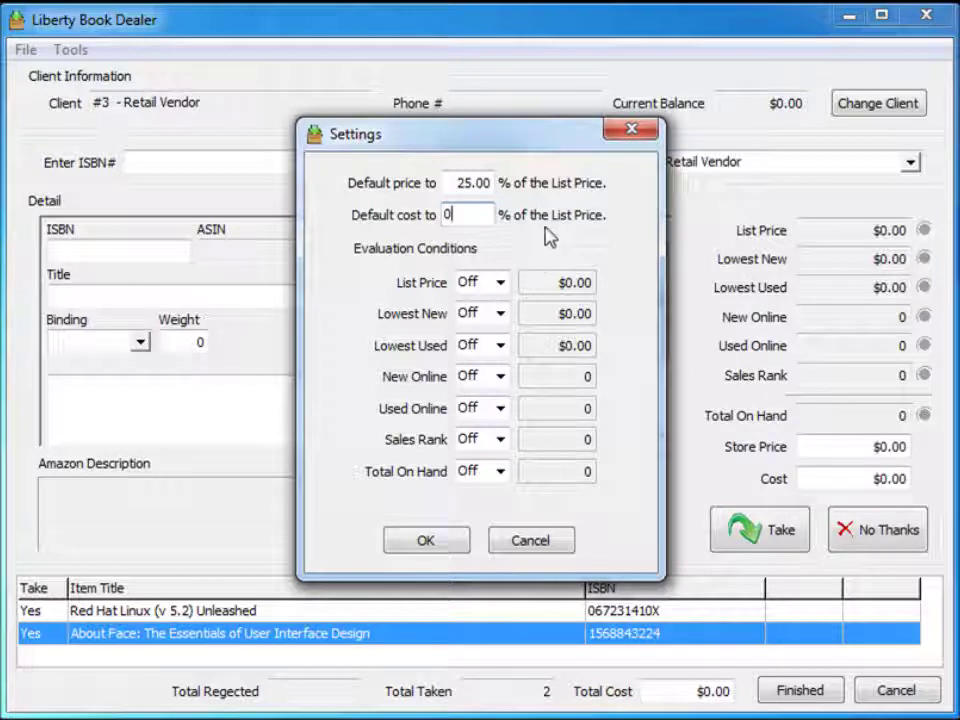
- Set the List Price evaluation condition to greater than $10
{"action": "left_click", "coordinate": [501, 285]}
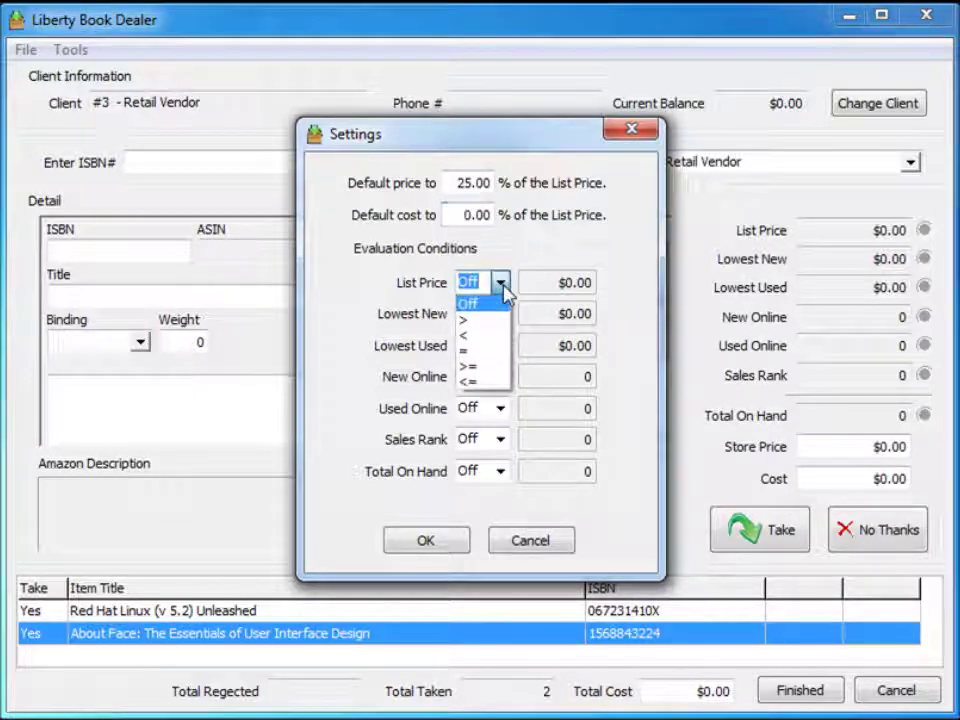
{"action": "left_click", "coordinate": [484, 321]}
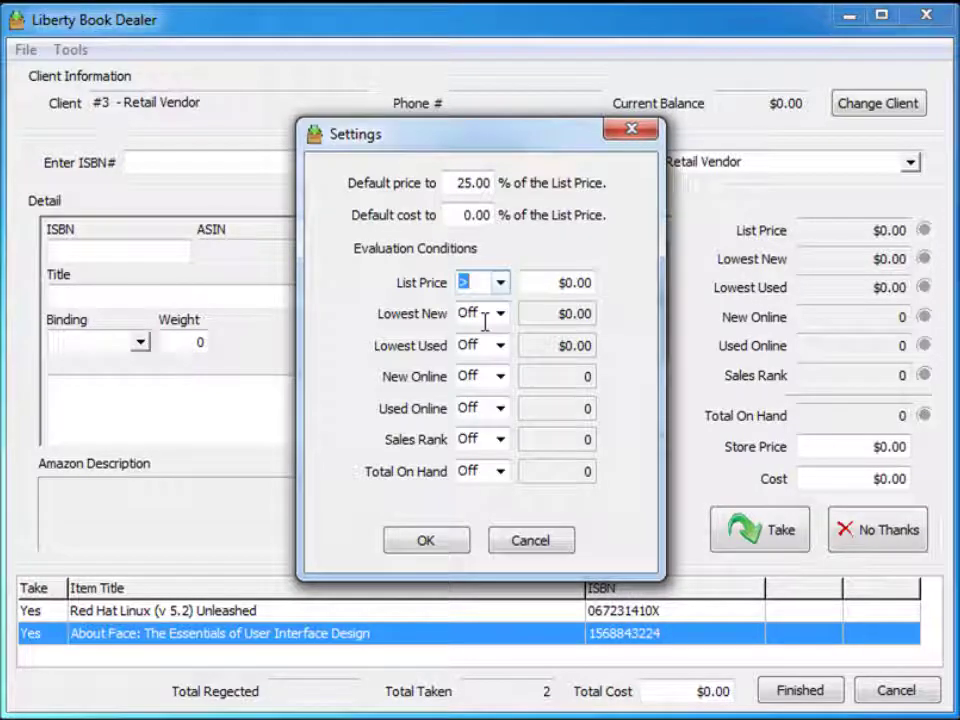
{"action": "left_click", "coordinate": [541, 283]}
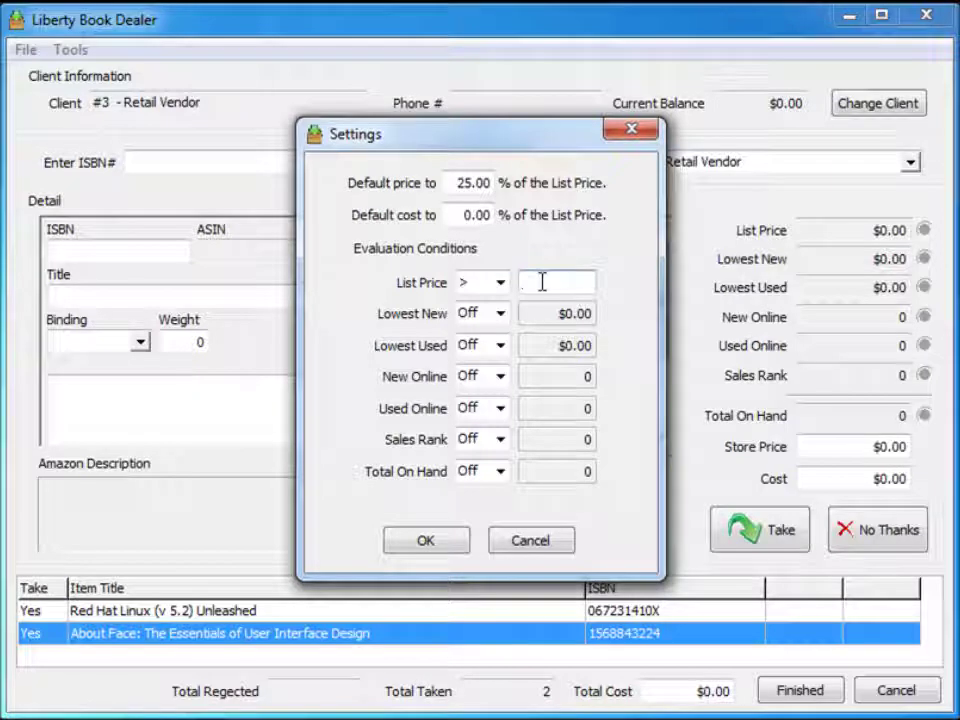
{"action": "type", "text": "10"}
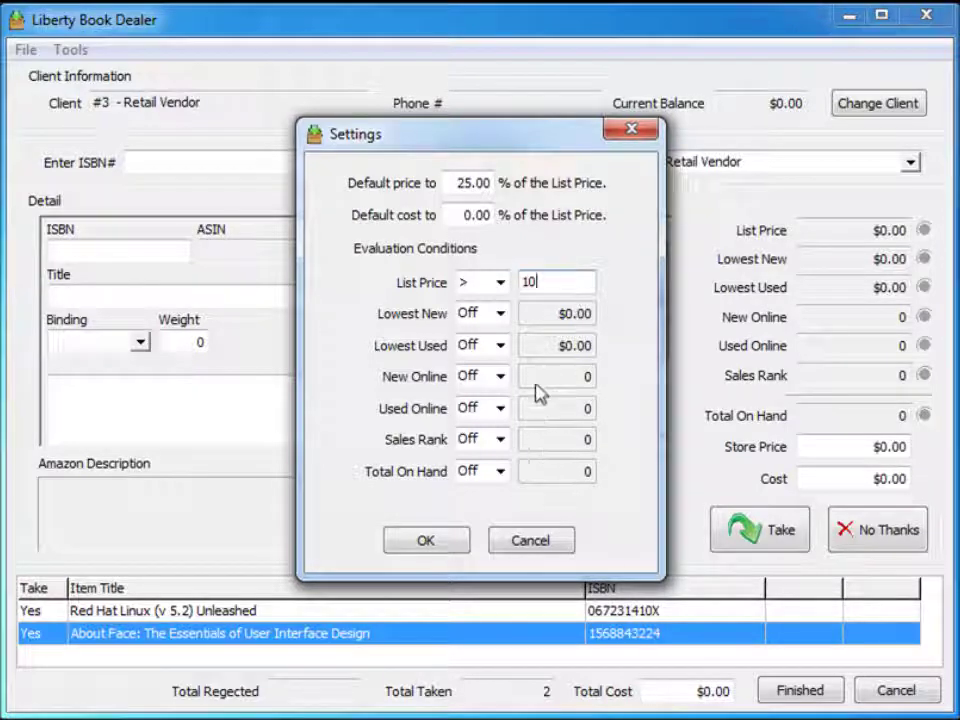
- Set the Sales Rank evaluation condition to less than 1000000 and save the settings
{"action": "left_click", "coordinate": [501, 440]}
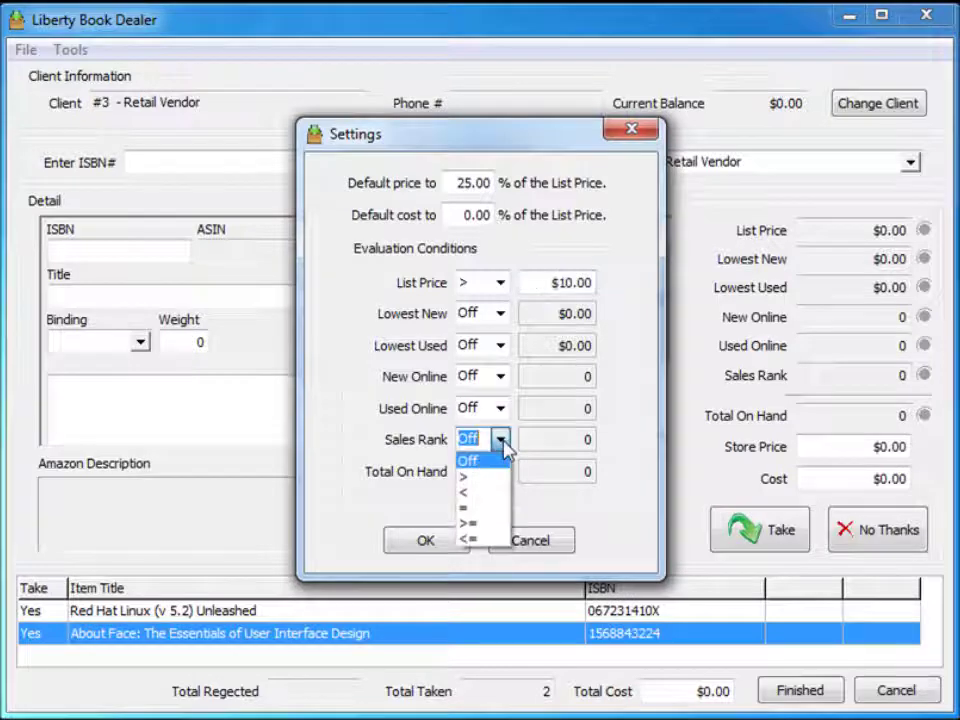
{"action": "left_click", "coordinate": [487, 493]}
{"action": "left_click", "coordinate": [545, 440]}
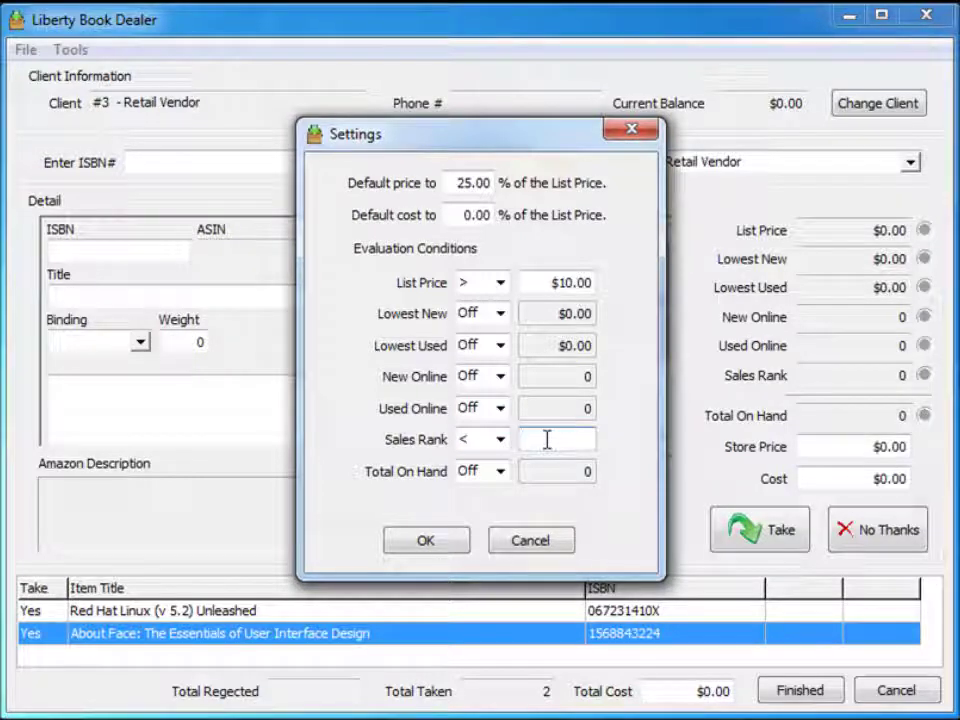
{"action": "type", "text": "100"}
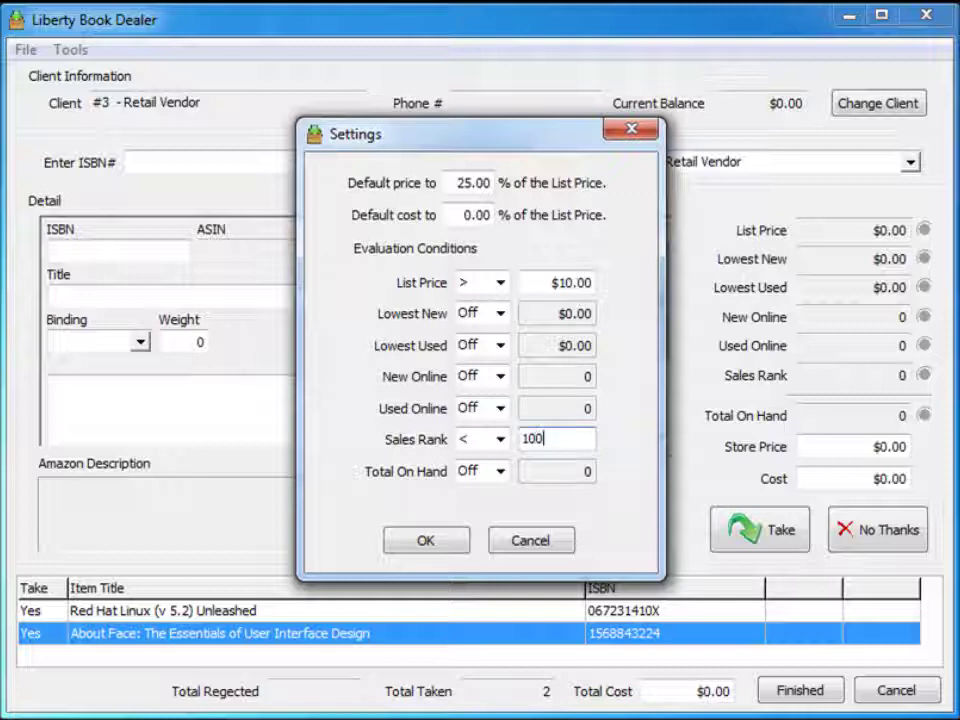
{"action": "type", "text": "0000"}
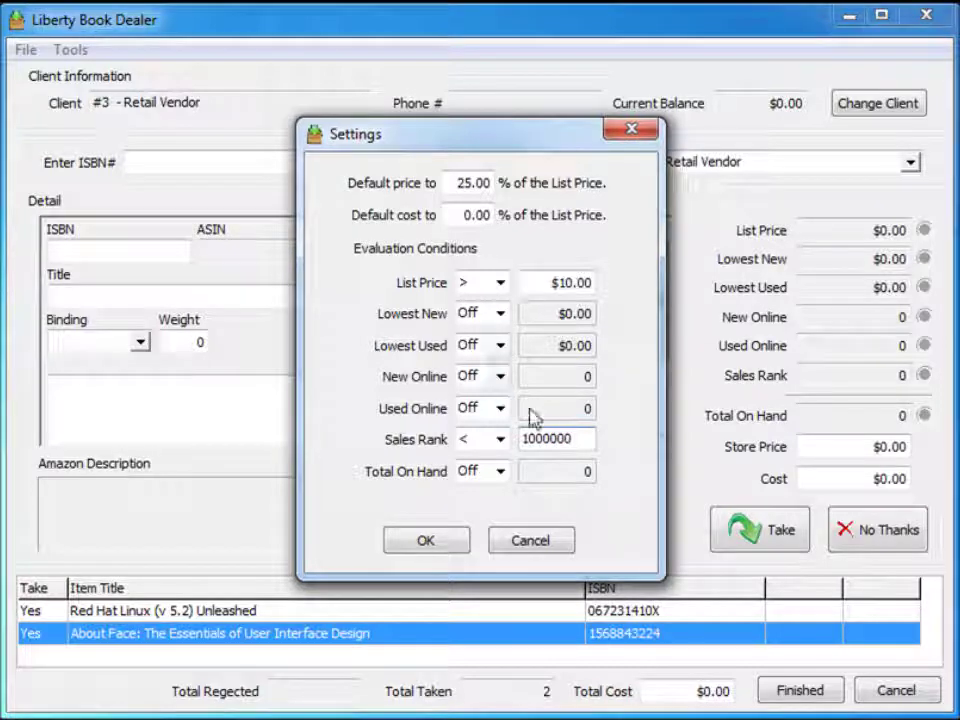
{"action": "left_click", "coordinate": [427, 545]}
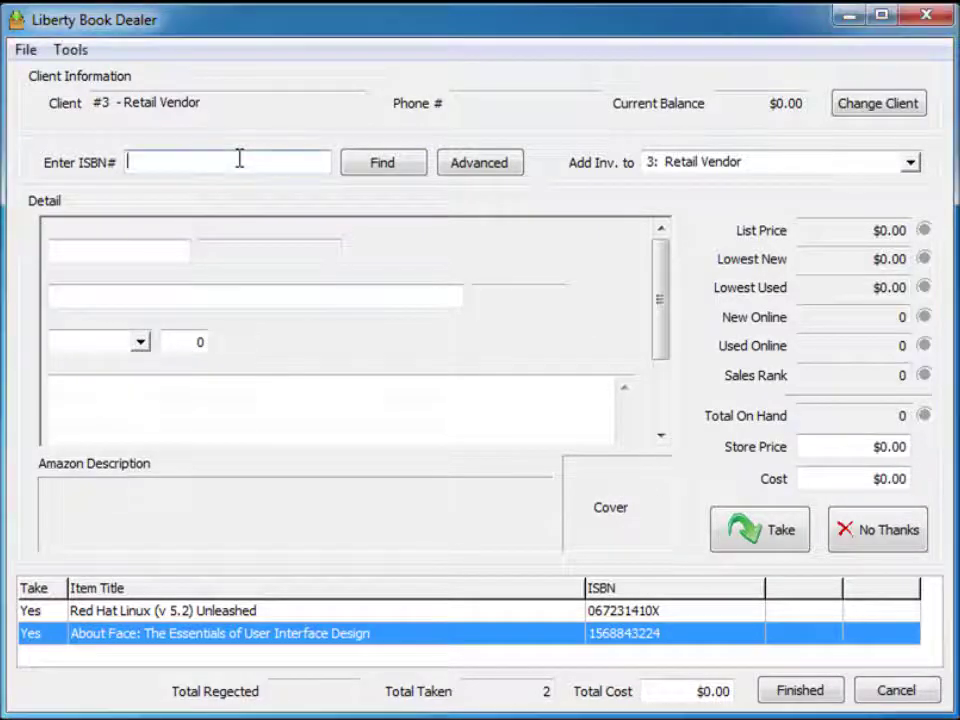
{"action": "type", "text": "9780764507045"}
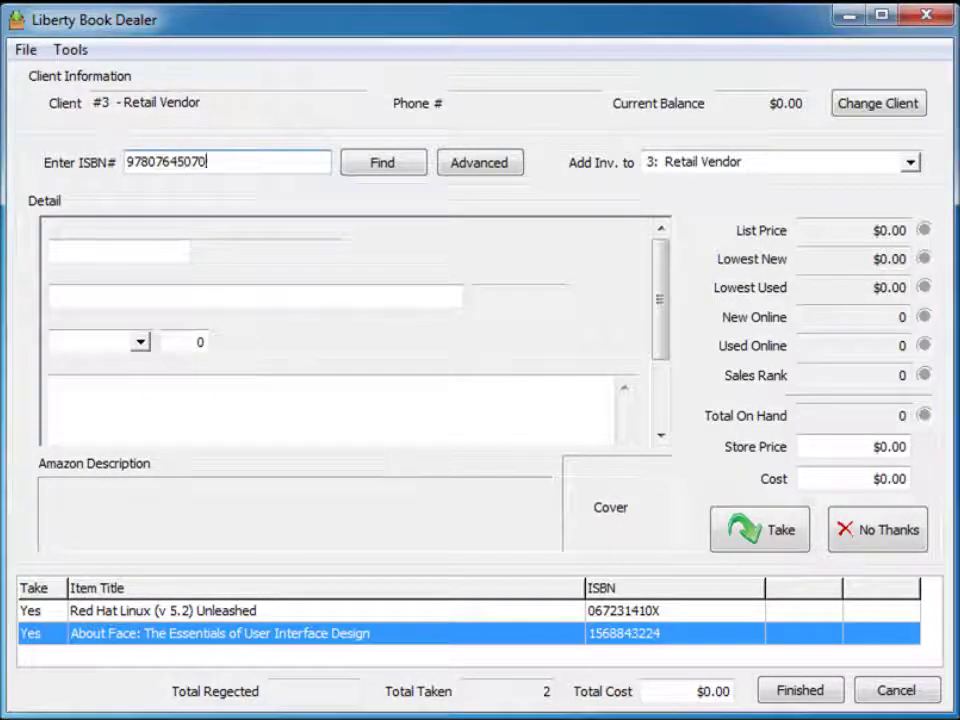
{"action": "key", "text": "Return"}
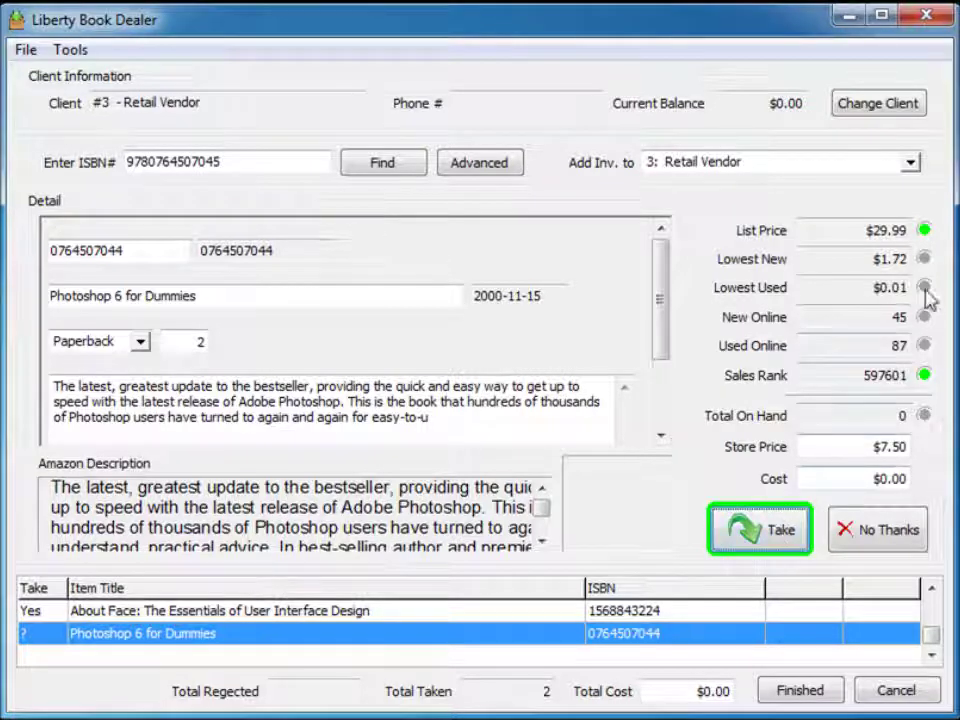
{"action": "left_click", "coordinate": [925, 230]}
{"action": "left_click", "coordinate": [925, 230]}
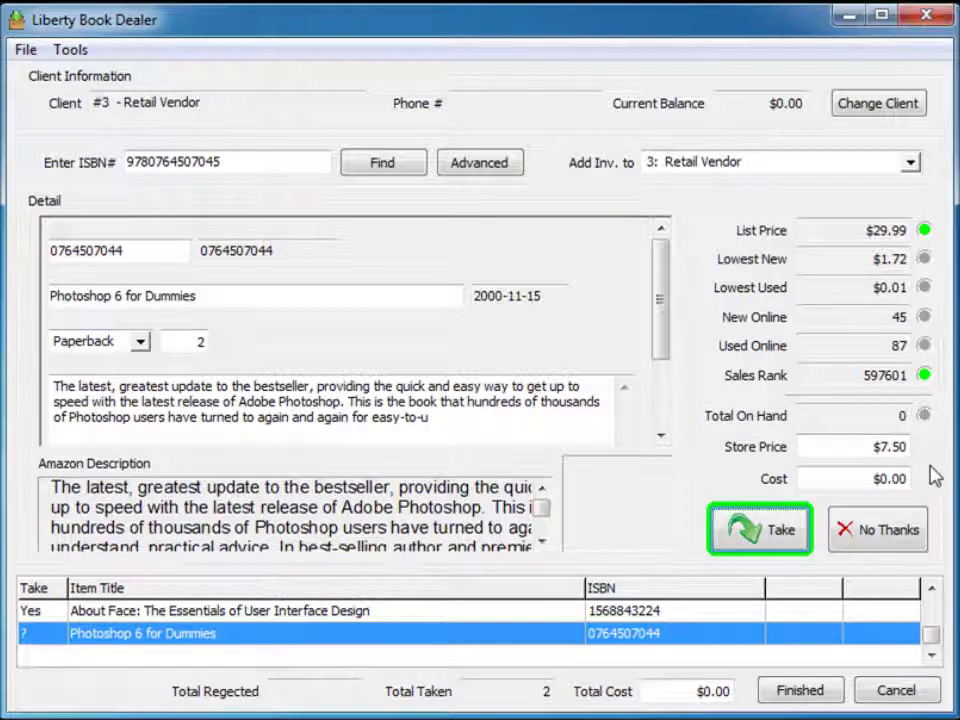
{"action": "left_click", "coordinate": [776, 535]}
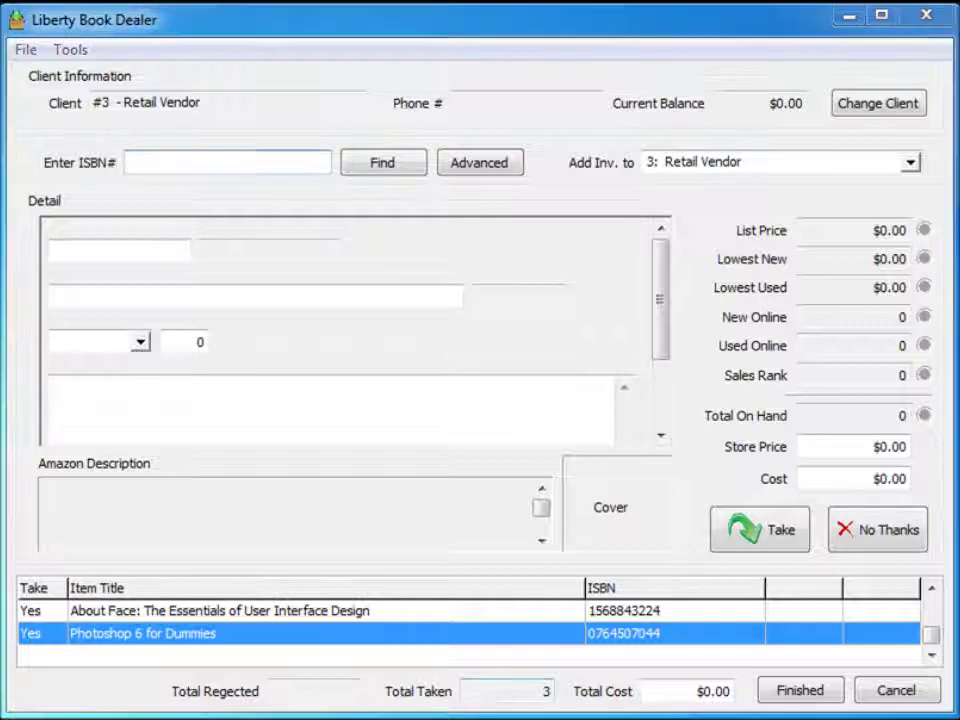
{"action": "left_click", "coordinate": [271, 162]}
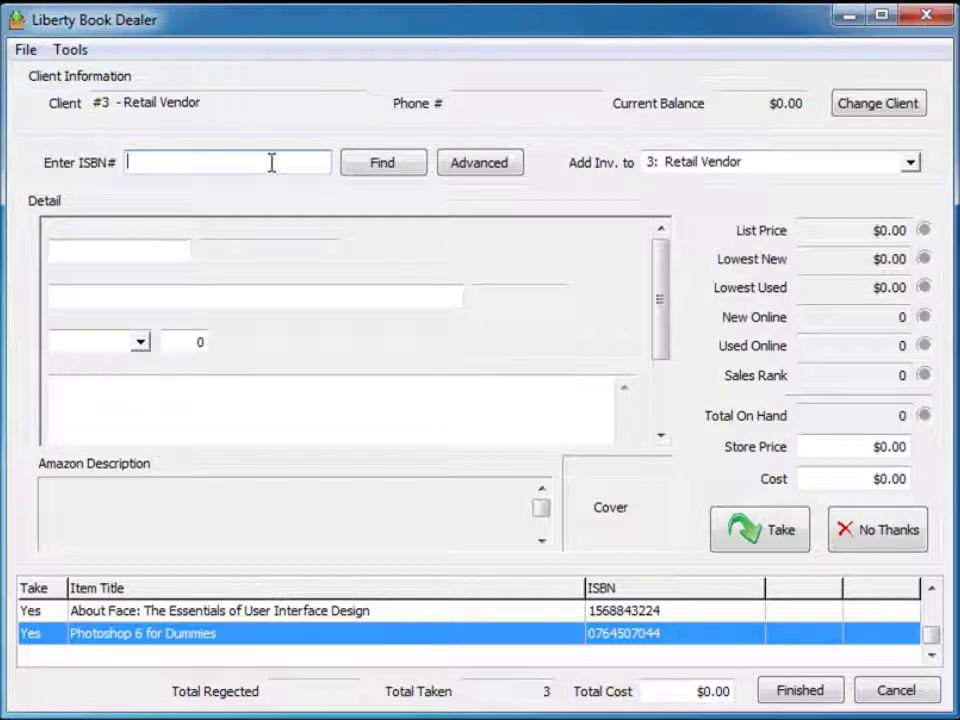
{"action": "type", "text": "9780789717252"}
{"action": "key", "text": "Return"}
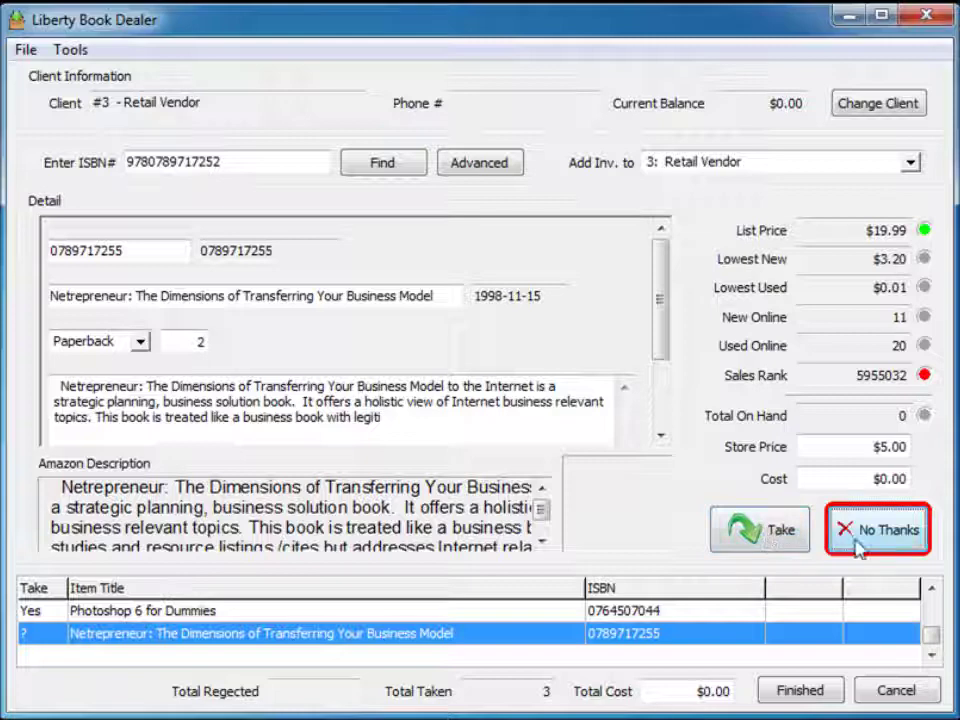
{"action": "left_click", "coordinate": [905, 543]}
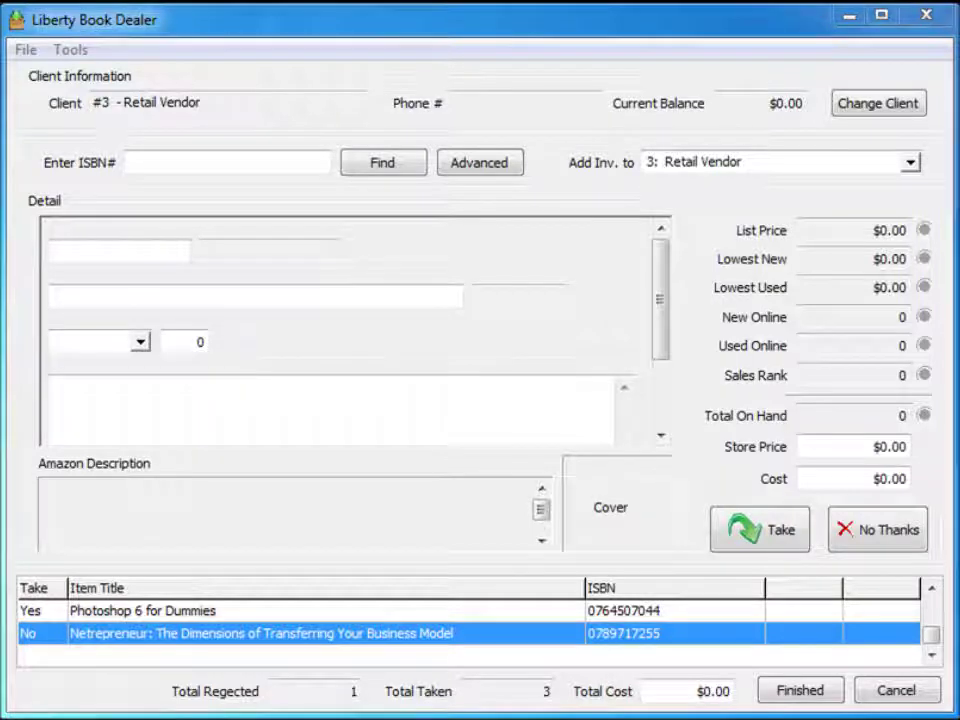
- Finish the intake session, choosing to pay the client later and print the tags later
{"action": "left_click", "coordinate": [806, 692]}
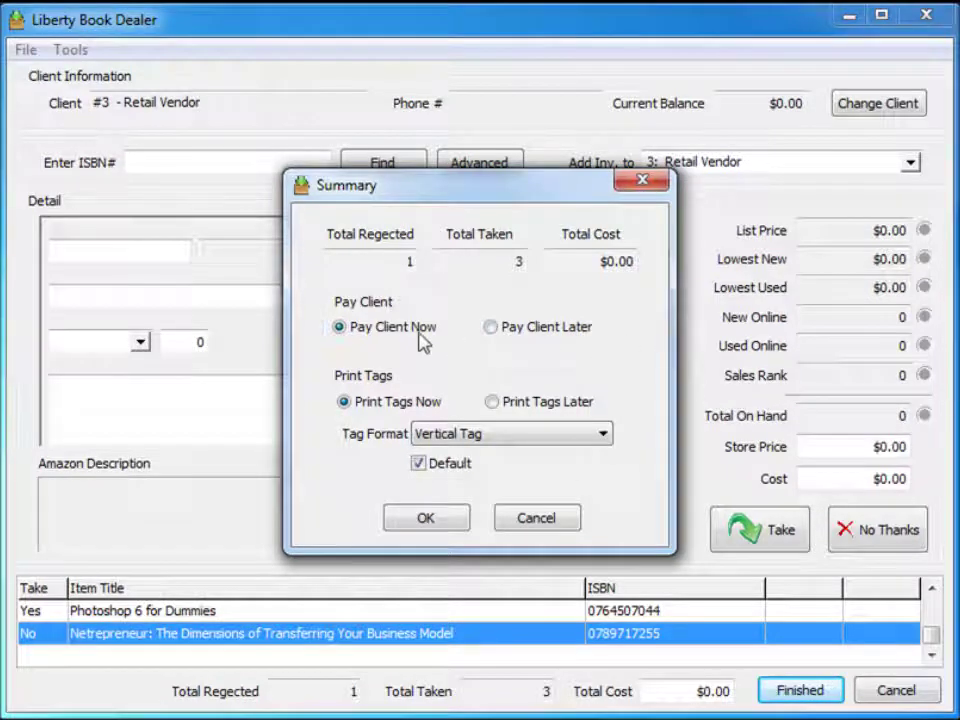
{"action": "left_click", "coordinate": [492, 330]}
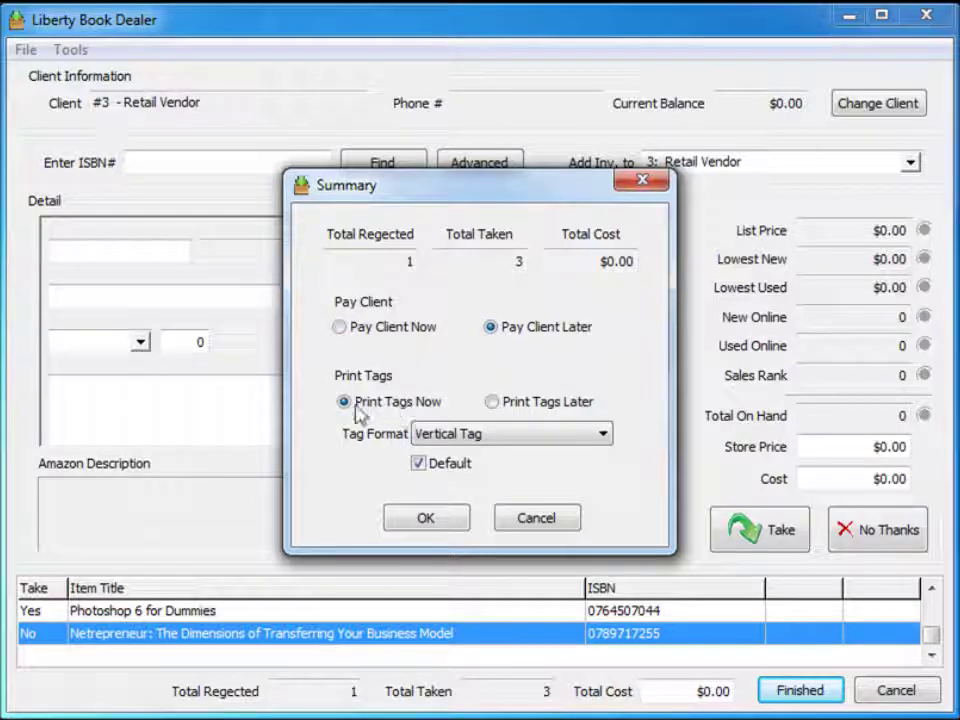
{"action": "left_click", "coordinate": [492, 404]}
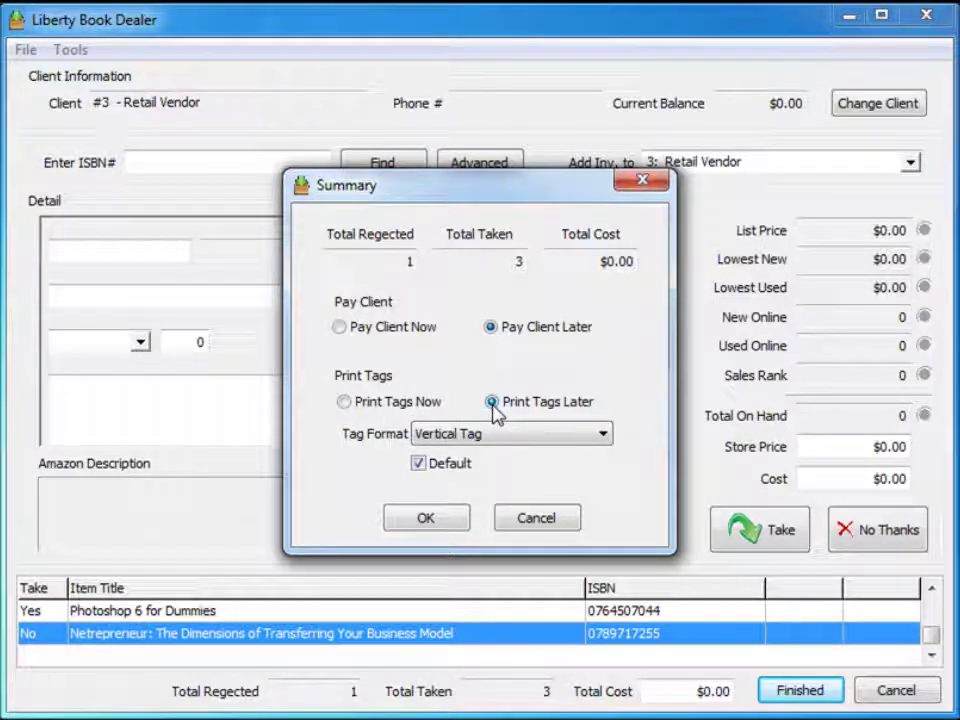
{"action": "left_click", "coordinate": [441, 521]}
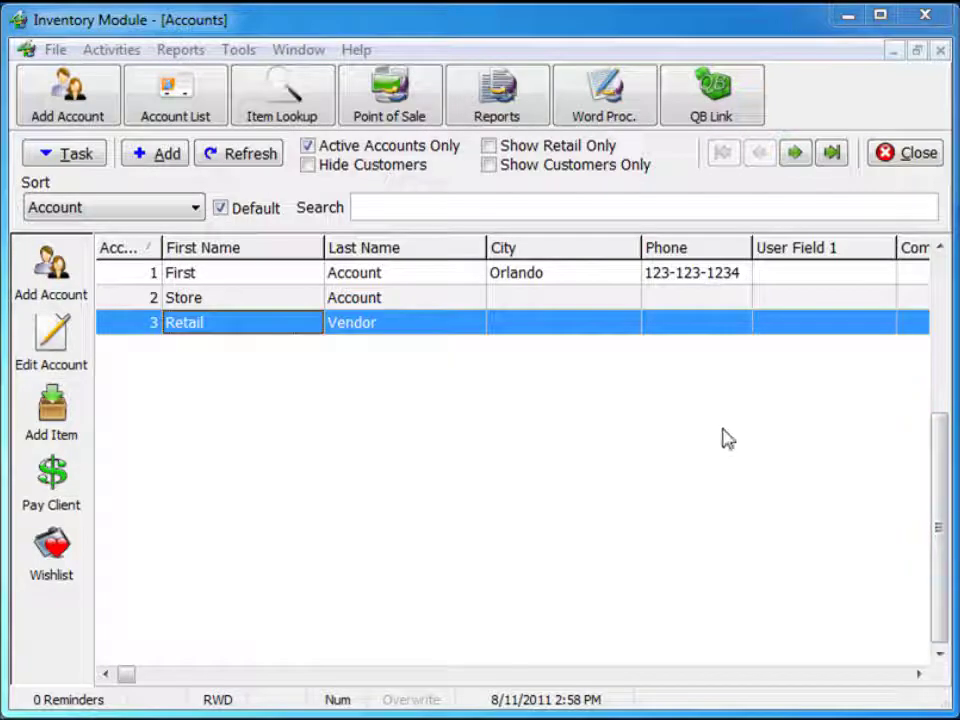
- In the Inventory Module, view the Retail Vendor account's inventory and open the Red Hat Linux (v 5.2) Unleashed item
{"action": "double_click", "coordinate": [447, 335]}
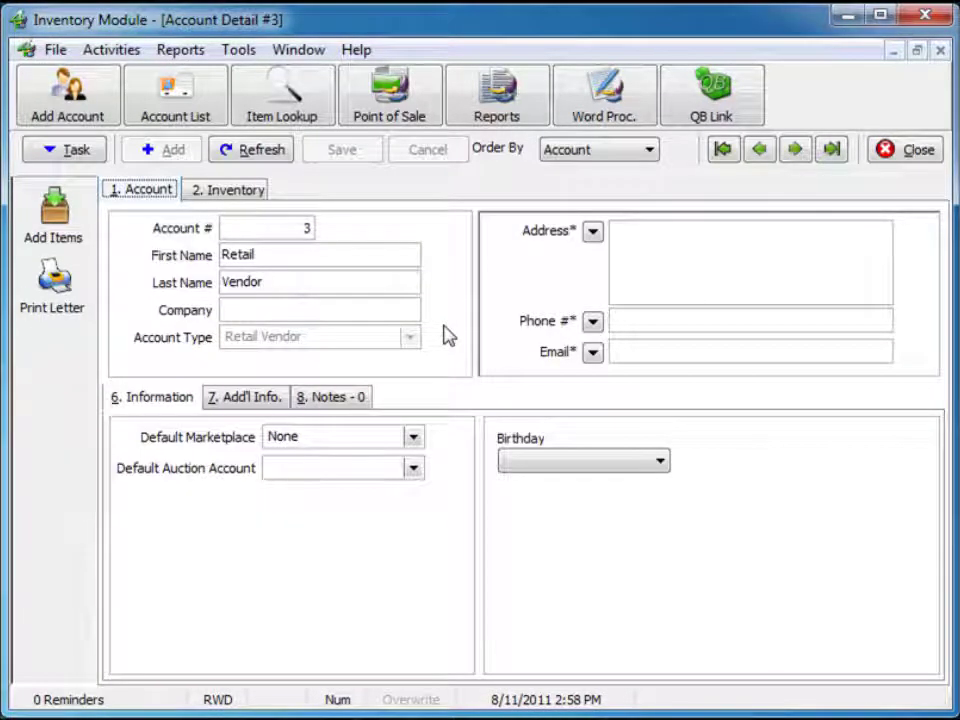
{"action": "left_click", "coordinate": [254, 194]}
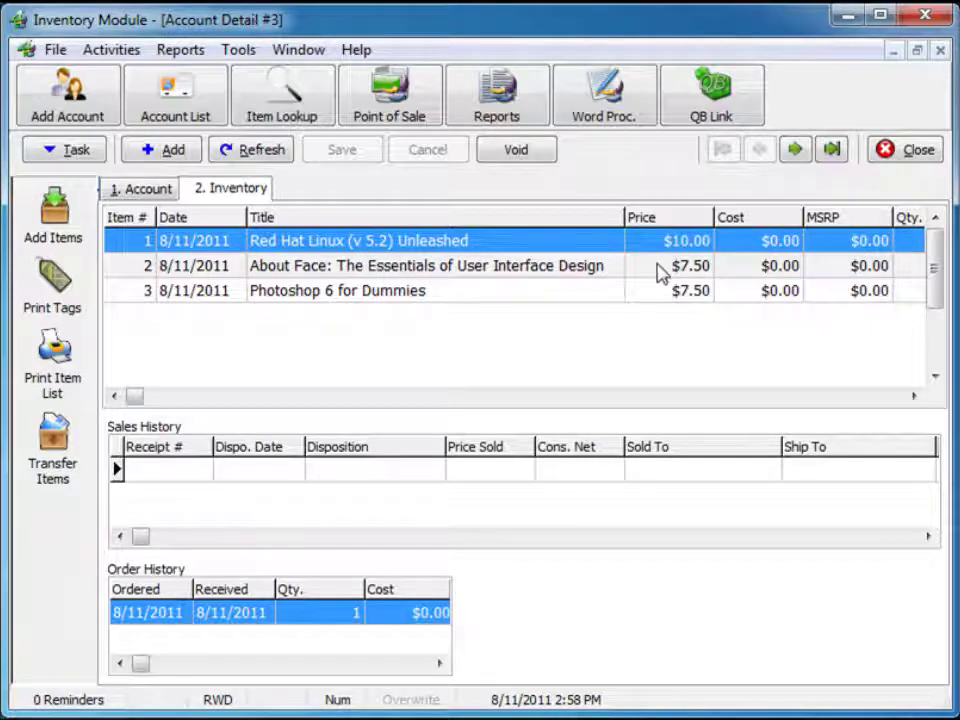
{"action": "double_click", "coordinate": [505, 240]}
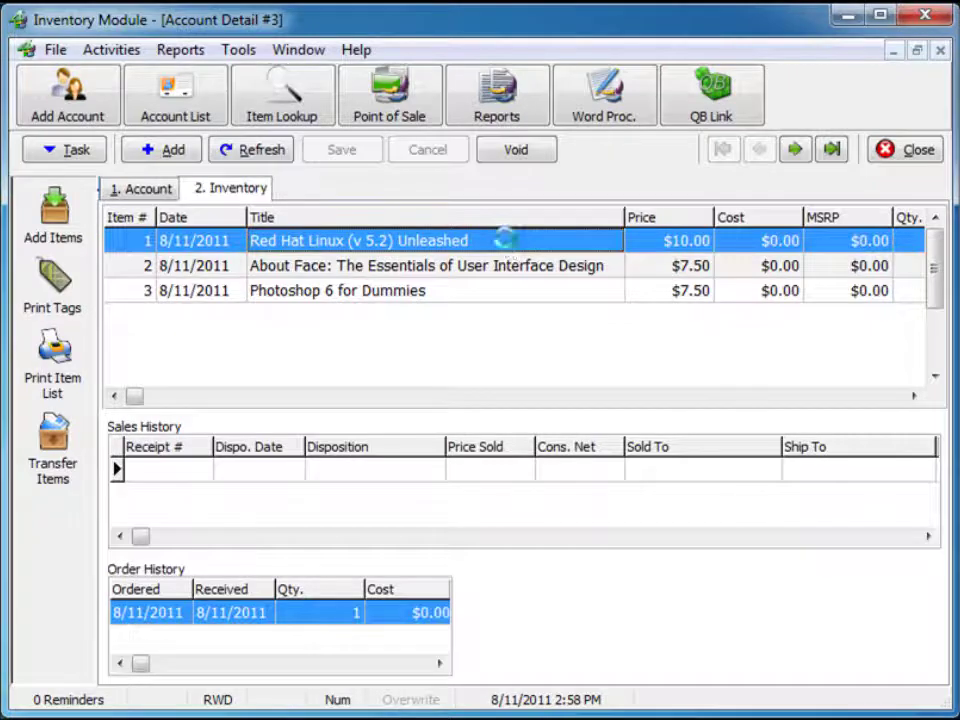